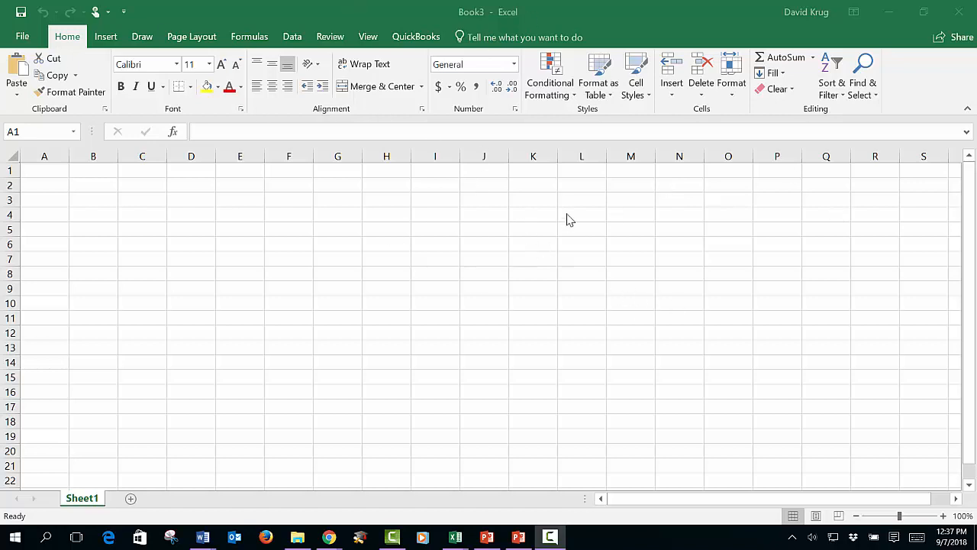
Step: Enter the category labels Groceries in cell B4 and Rent in cell B5
{"action": "left_click", "coordinate": [100, 185]}
{"action": "left_click", "coordinate": [100, 184]}
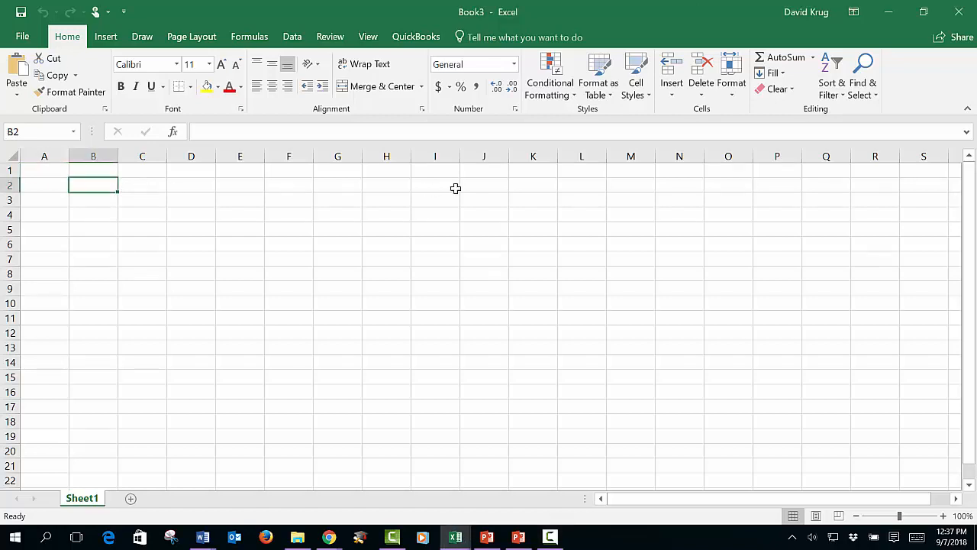
{"action": "key", "text": "Down"}
{"action": "key", "text": "Down"}
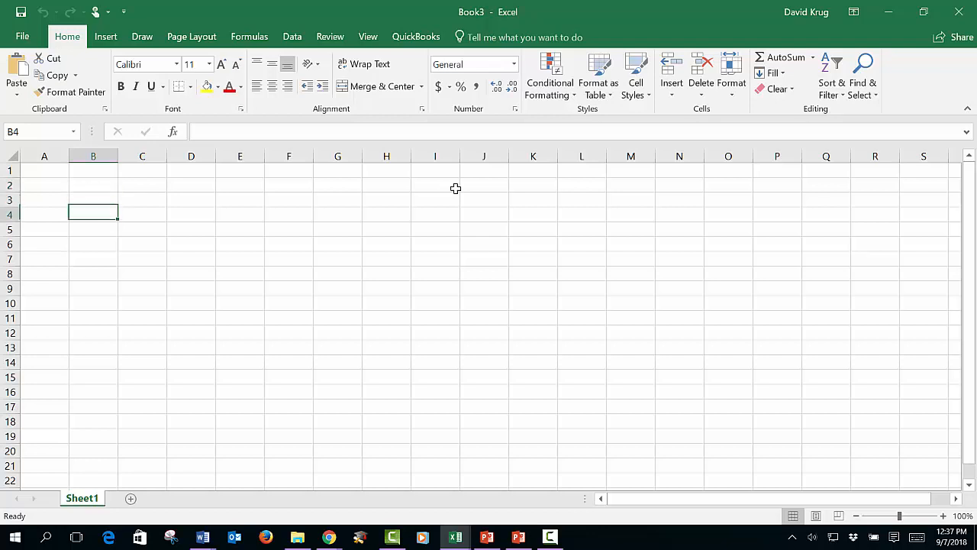
{"action": "type", "text": "Grocei"}
{"action": "type", "text": "ries"}
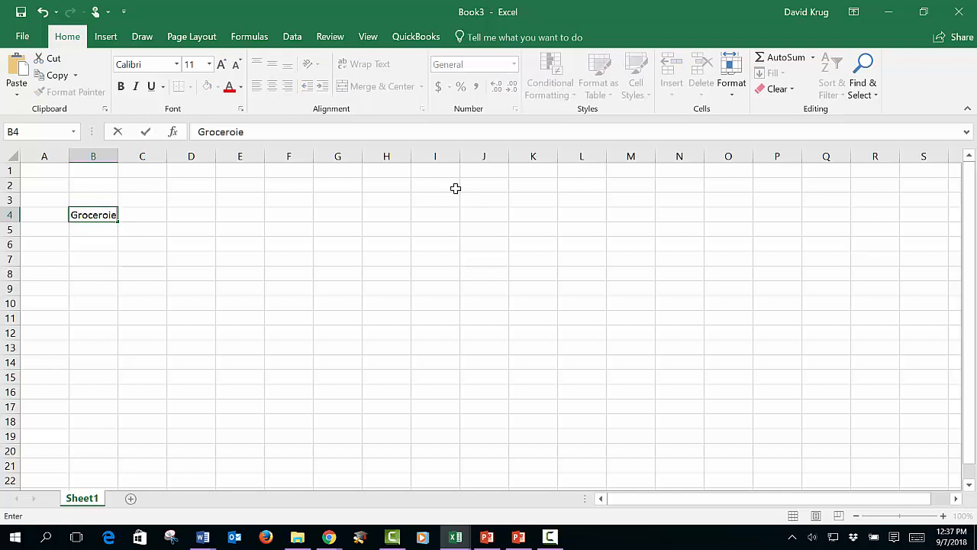
{"action": "key", "text": "ctrl+Return"}
{"action": "key", "text": "Down"}
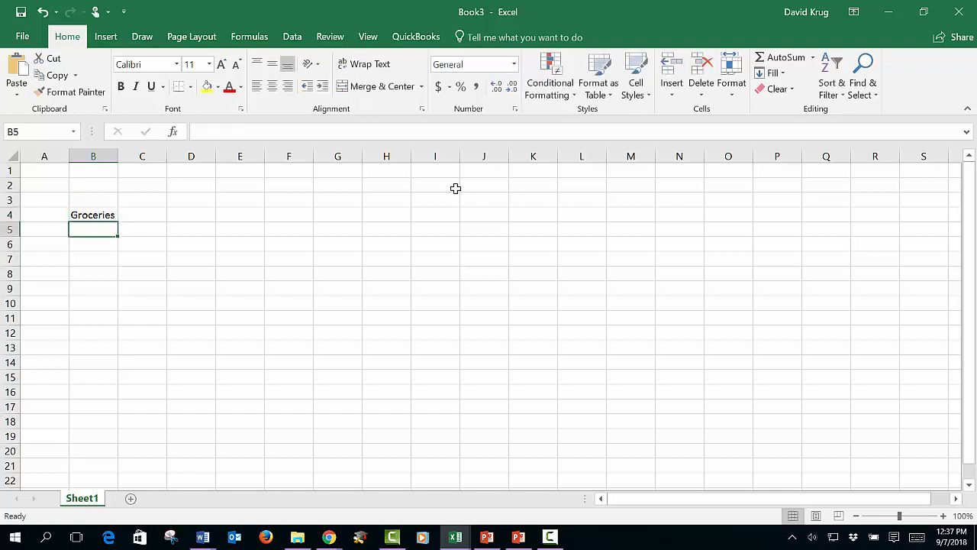
{"action": "type", "text": "Rent"}
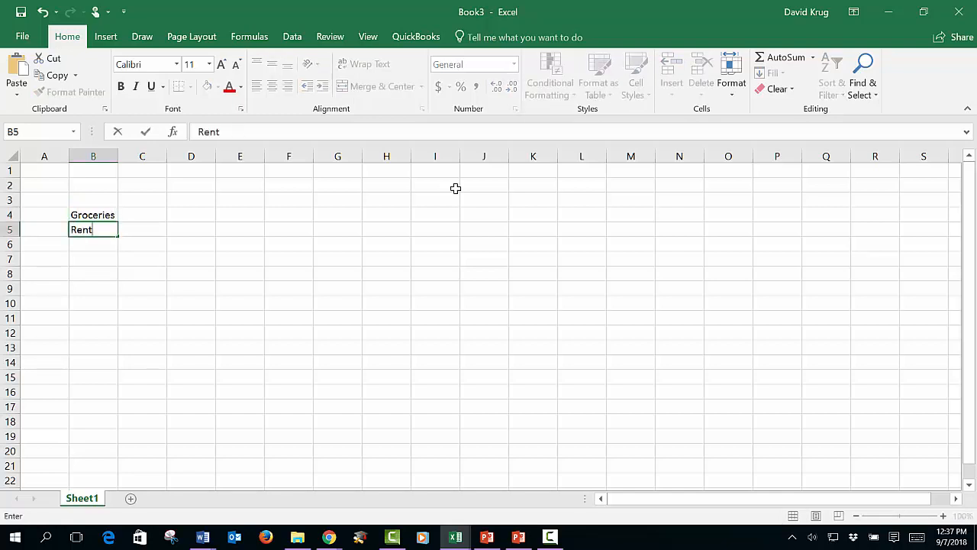
{"action": "key", "text": "Return"}
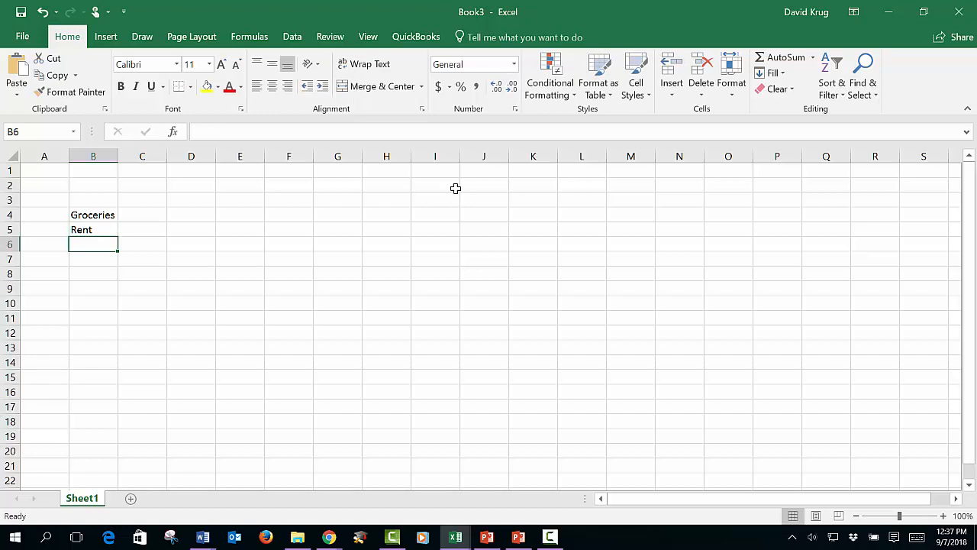
Step: Enter the category labels Gasoline, Entertainment and Misc in cells B6 to B8
{"action": "type", "text": "Gasoline"}
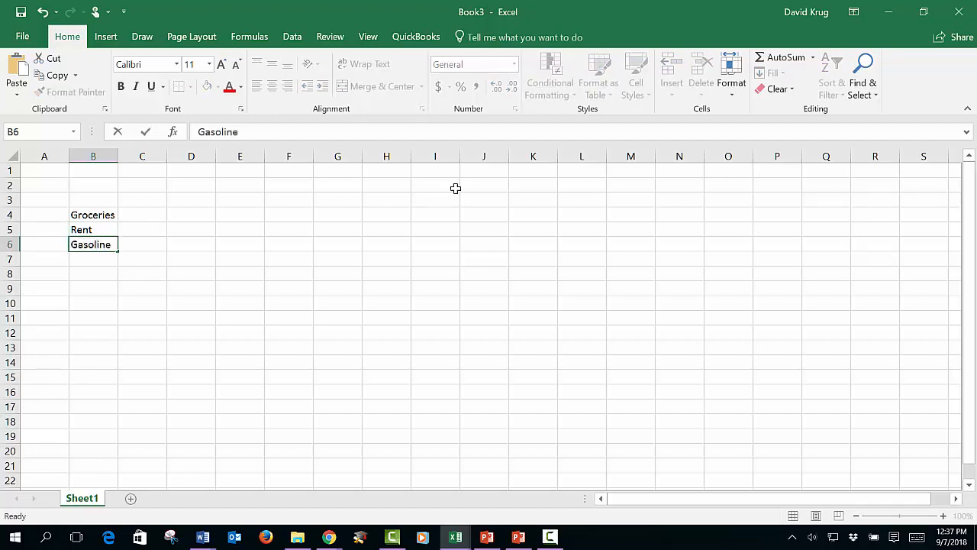
{"action": "key", "text": "Return"}
{"action": "type", "text": "E"}
{"action": "key", "text": "BackSpace"}
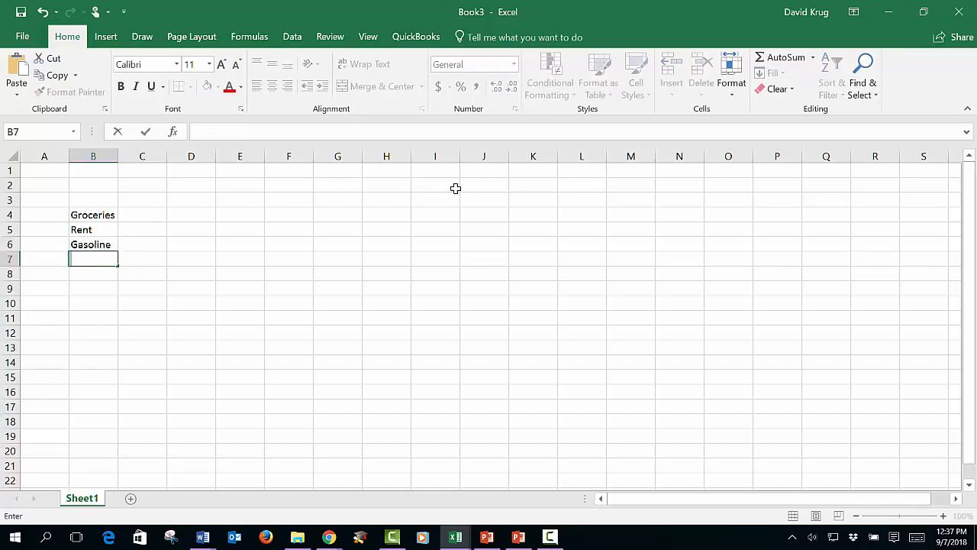
{"action": "type", "text": "Entertia"}
{"action": "key", "text": "BackSpace"}
{"action": "key", "text": "BackSpace"}
{"action": "type", "text": "ainment"}
{"action": "key", "text": "Return"}
{"action": "type", "text": "Misc"}
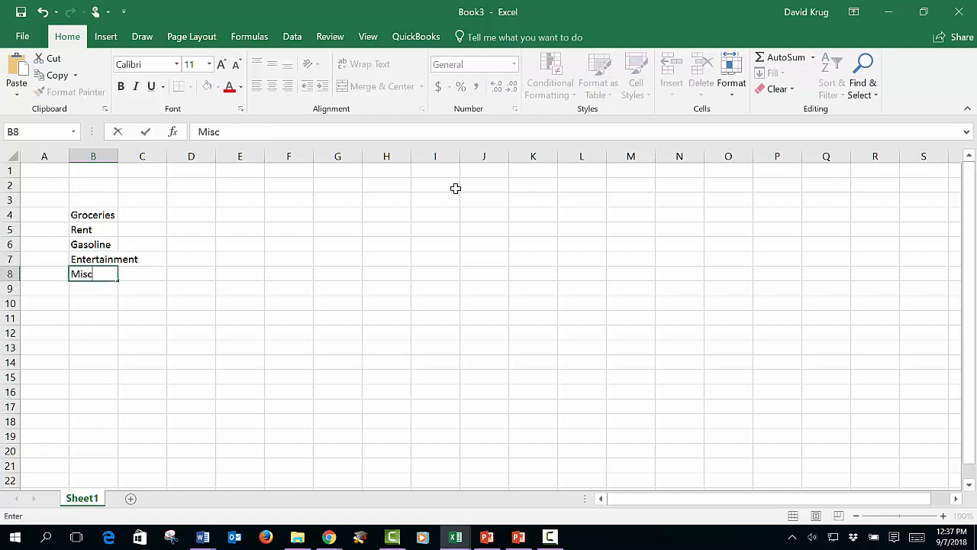
{"action": "key", "text": "Return"}
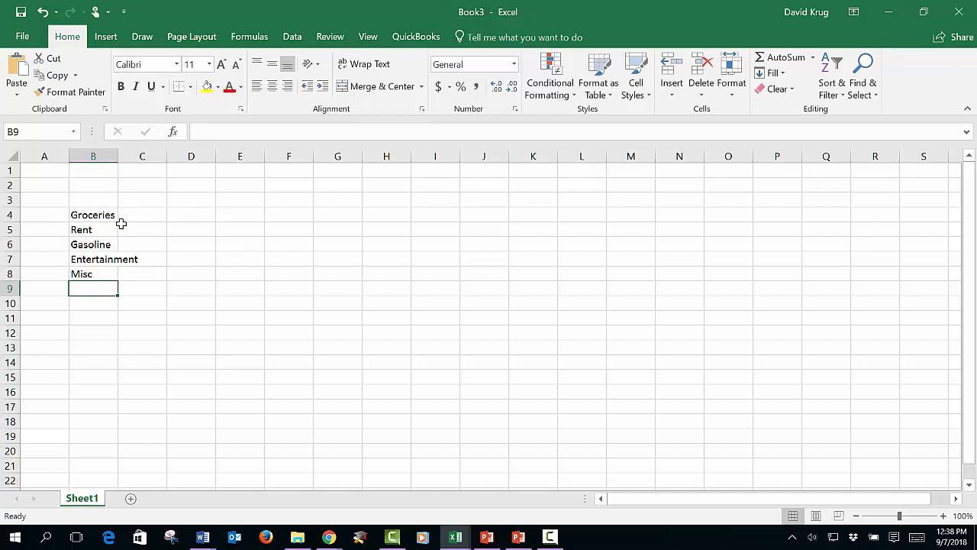
Step: Go through the category cells in column B and check whether the Entertainment text is stored in B7 or C7
{"action": "left_click", "coordinate": [100, 216]}
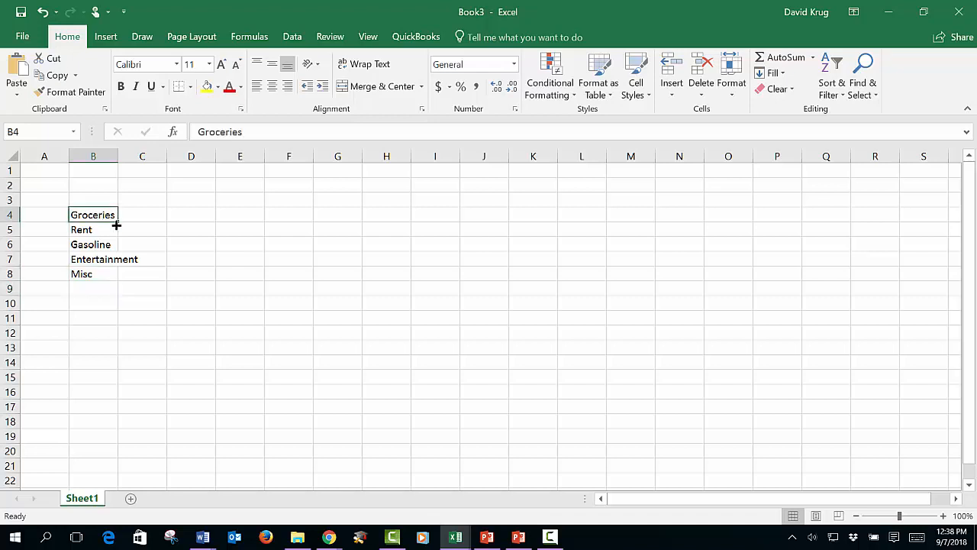
{"action": "key", "text": "Down"}
{"action": "key", "text": "Down"}
{"action": "key", "text": "Down"}
{"action": "key", "text": "Down"}
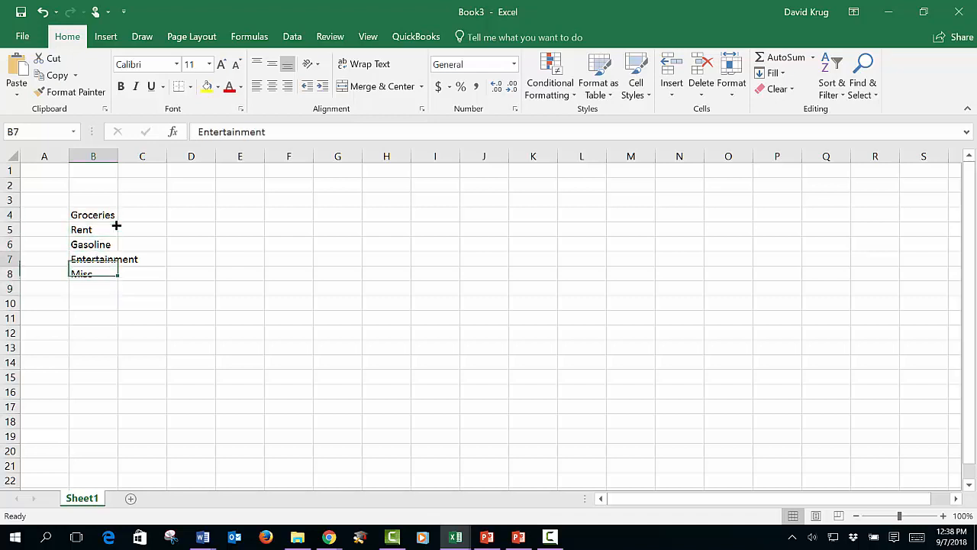
{"action": "key", "text": "Up"}
{"action": "key", "text": "Up"}
{"action": "key", "text": "Up"}
{"action": "key", "text": "Up"}
{"action": "key", "text": "Up"}
{"action": "key", "text": "Down"}
{"action": "key", "text": "Down"}
{"action": "key", "text": "Down"}
{"action": "key", "text": "Down"}
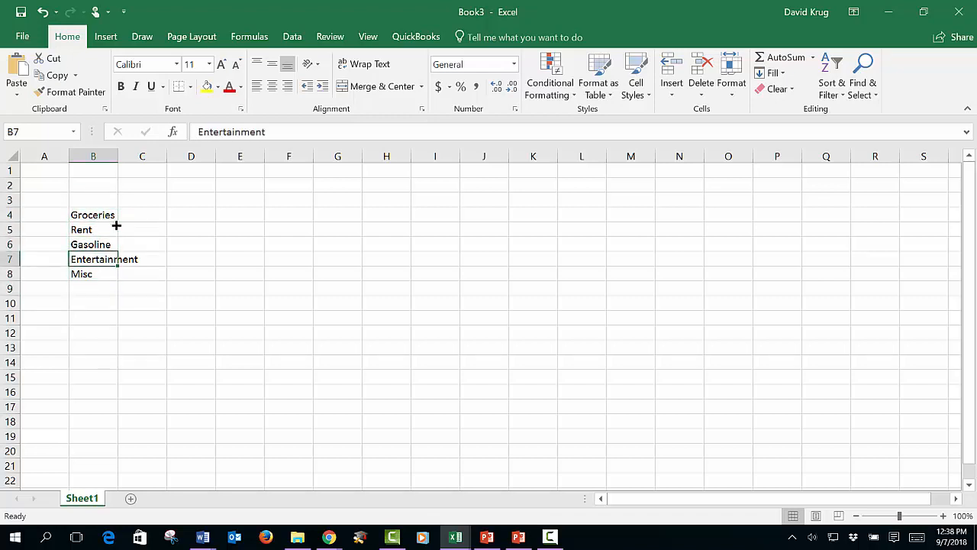
{"action": "key", "text": "Right"}
{"action": "key", "text": "Left"}
{"action": "key", "text": "Right"}
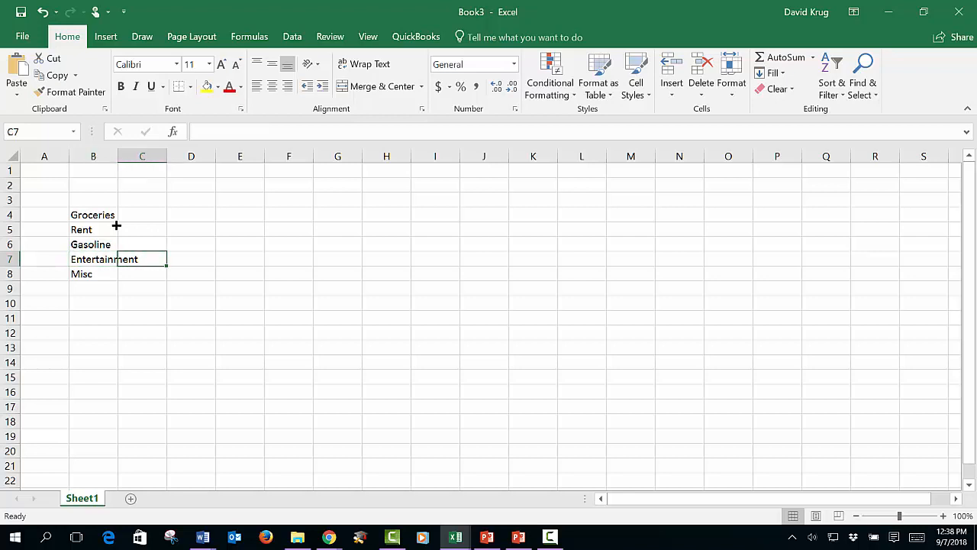
{"action": "key", "text": "Left"}
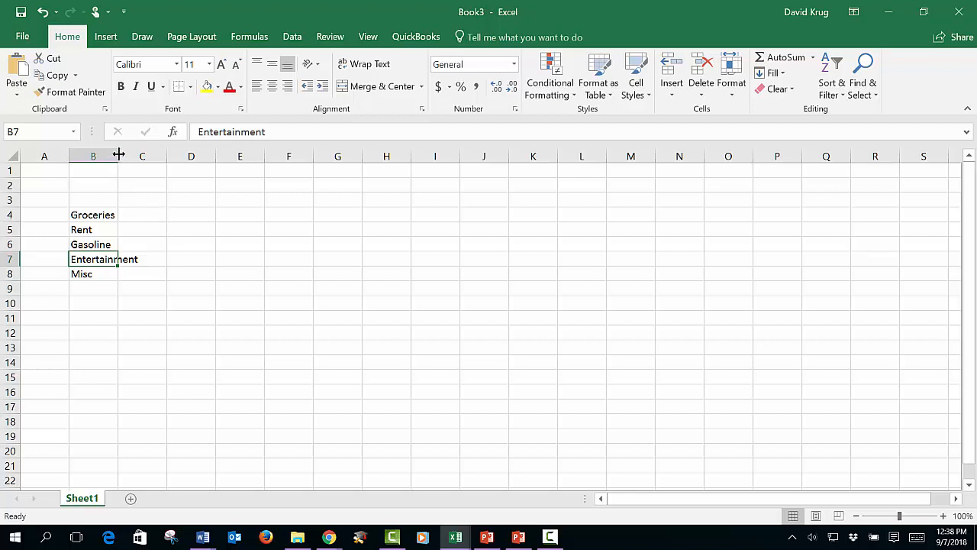
Step: Widen column B manually so that Entertainment fits, and undo the widening
{"action": "left_click_drag", "start_coordinate": [118, 154], "coordinate": [154, 158]}
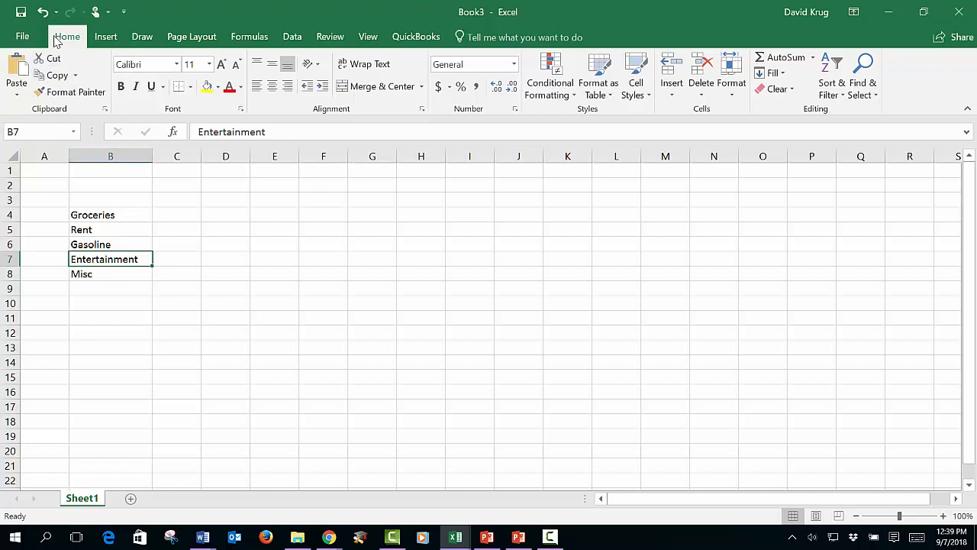
{"action": "left_click", "coordinate": [42, 12]}
{"action": "left_click", "coordinate": [262, 240]}
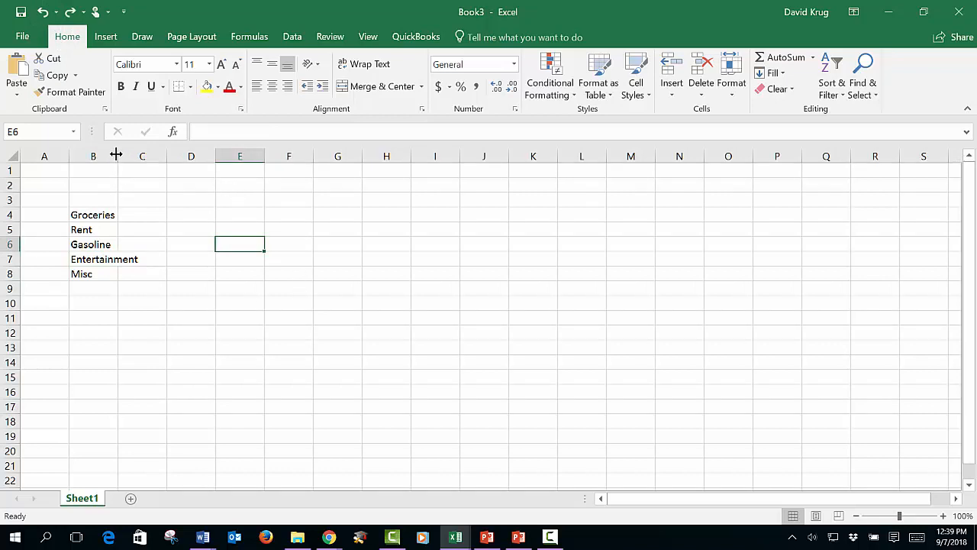
Step: AutoFit the width of column B to its longest entry and select the labels in B4:B8
{"action": "double_click", "coordinate": [118, 154]}
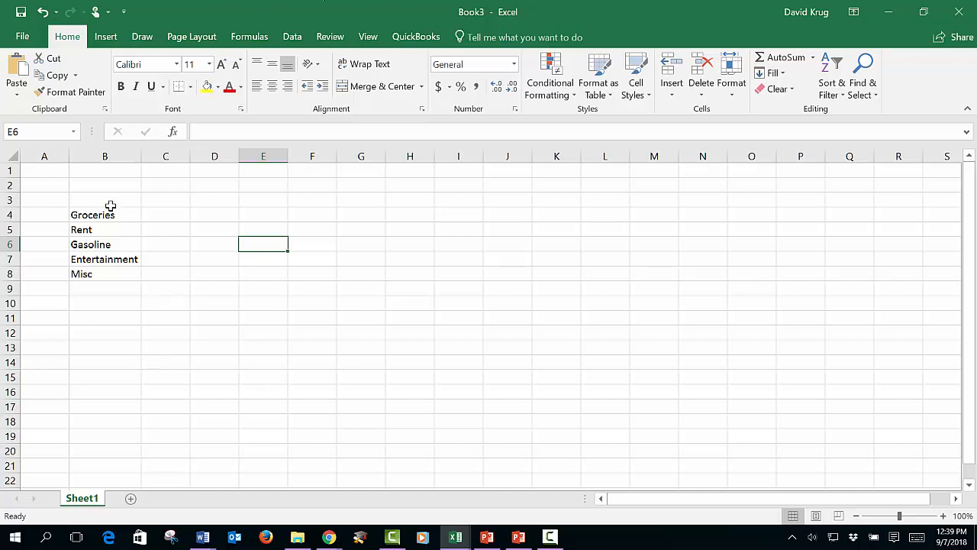
{"action": "left_click_drag", "start_coordinate": [105, 213], "coordinate": [126, 276]}
Step: Enter the amounts 650, 1800, 350, 400 and 1350 in cells C4 to C8 beside the categories
{"action": "left_click", "coordinate": [181, 213]}
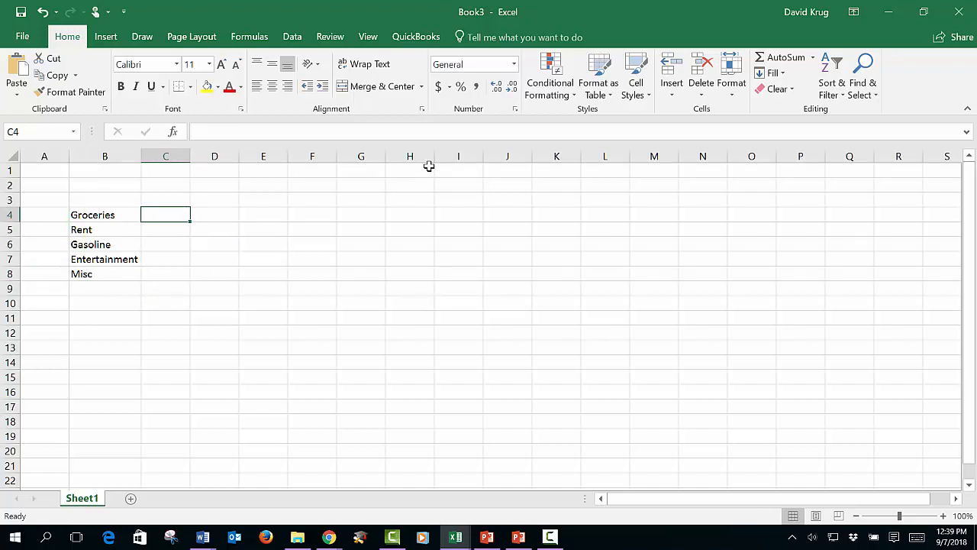
{"action": "type", "text": "650"}
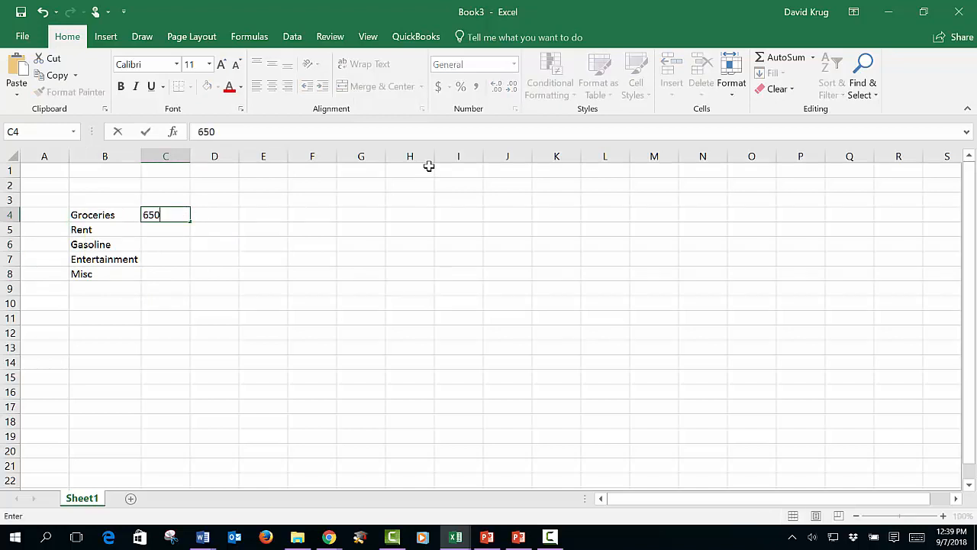
{"action": "key", "text": "Return"}
{"action": "type", "text": "1800"}
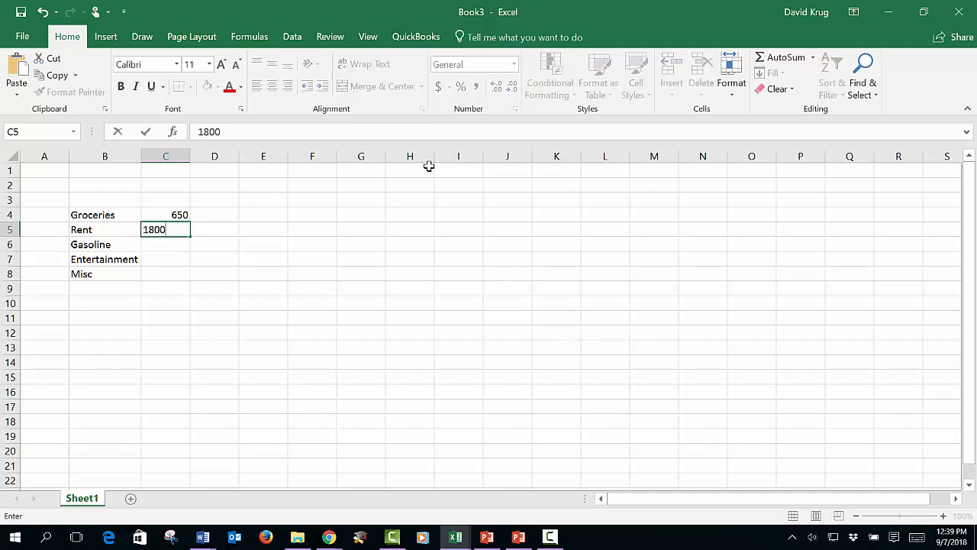
{"action": "key", "text": "Return"}
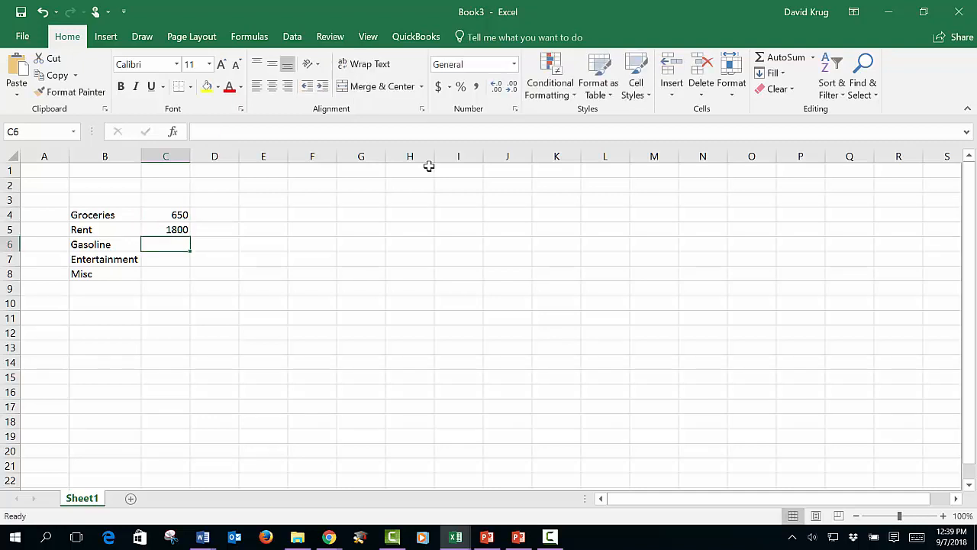
{"action": "type", "text": "350"}
{"action": "key", "text": "Return"}
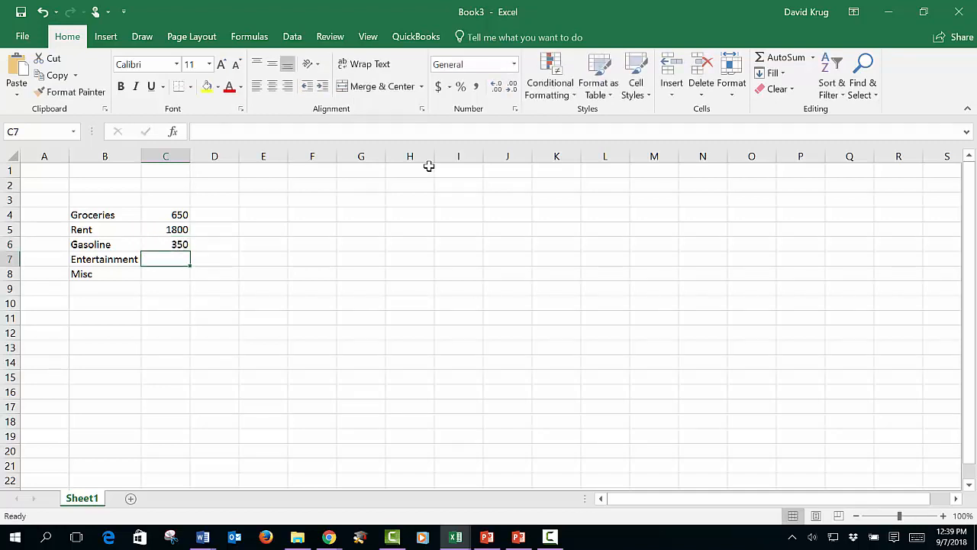
{"action": "type", "text": "400"}
{"action": "key", "text": "Return"}
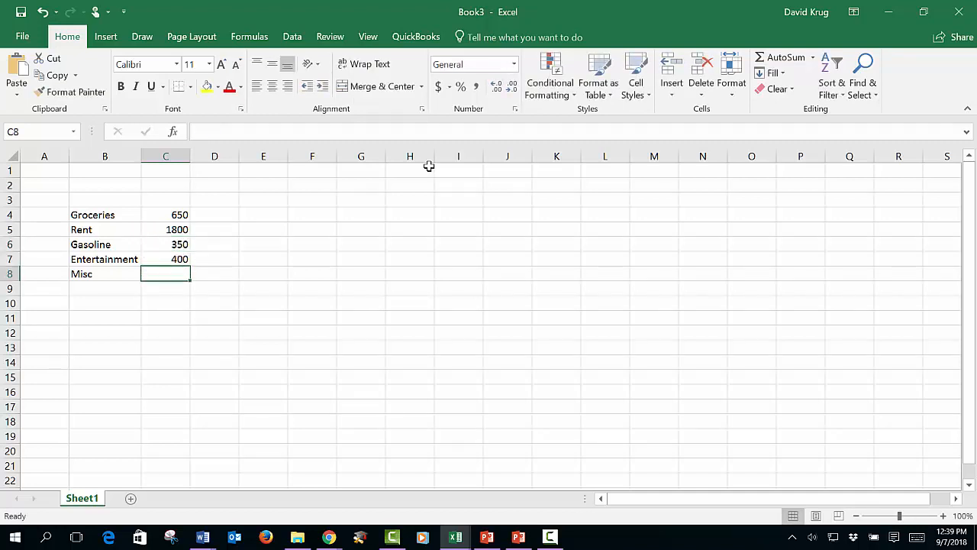
{"action": "type", "text": "1350"}
{"action": "key", "text": "Return"}
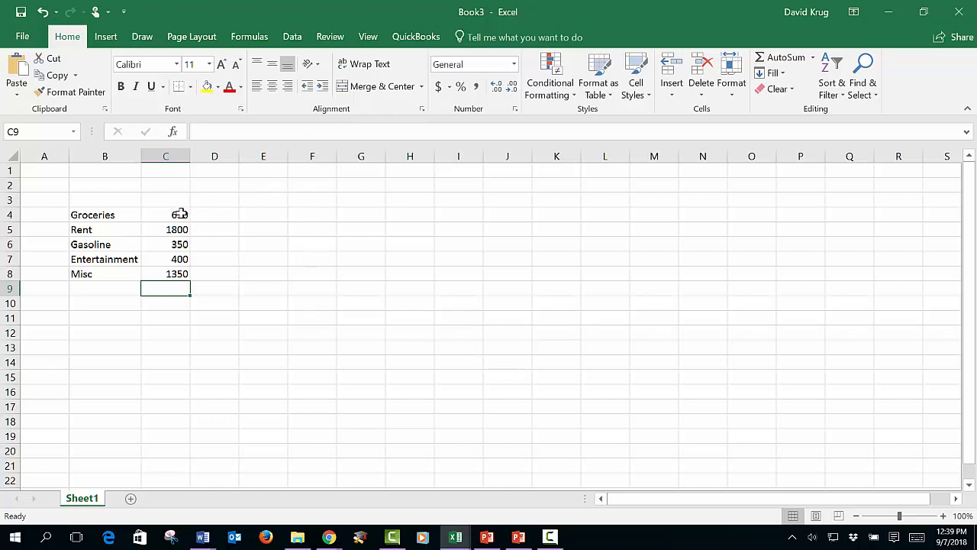
Step: Select the amounts in C4:C8 to read their average, count and sum
{"action": "left_click", "coordinate": [280, 215]}
{"action": "left_click_drag", "start_coordinate": [164, 215], "coordinate": [169, 274]}
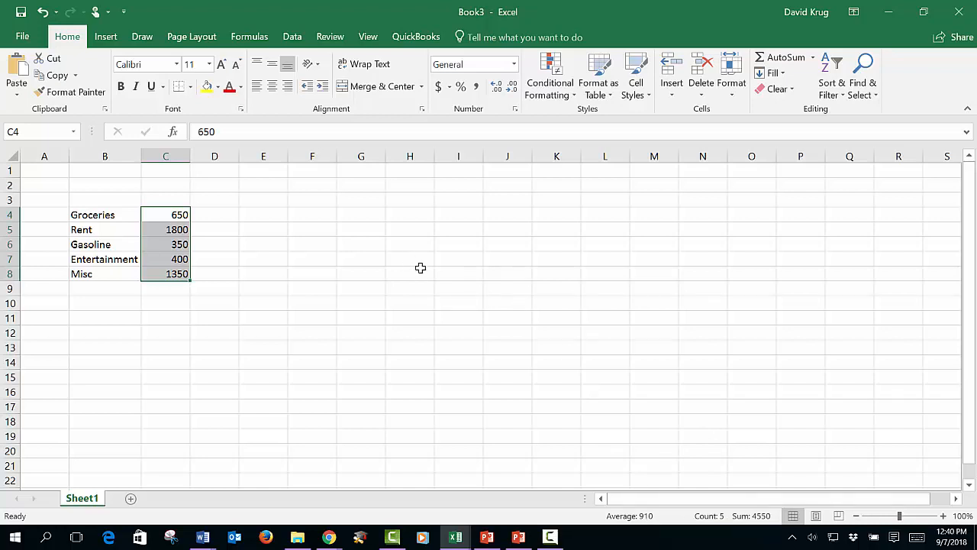
{"action": "left_click", "coordinate": [466, 303]}
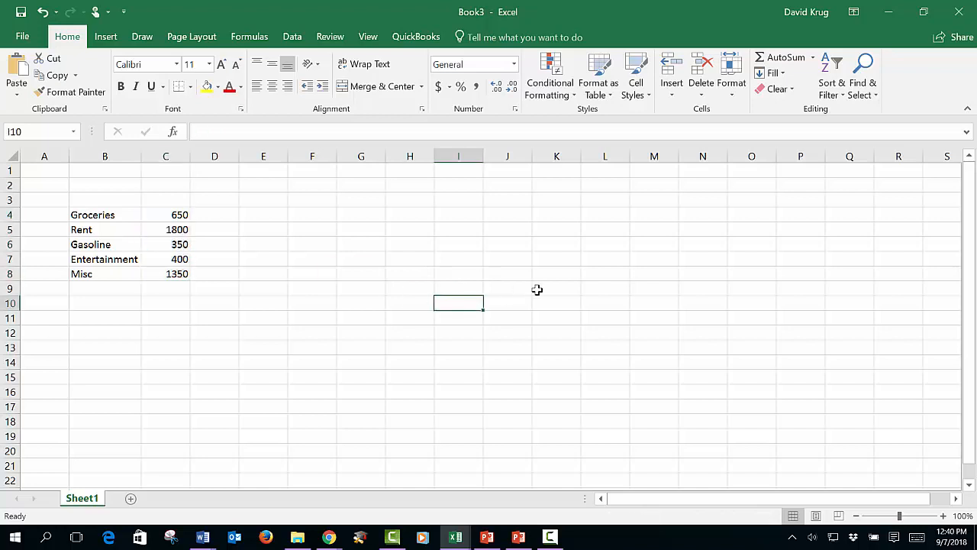
{"action": "left_click", "coordinate": [180, 214]}
{"action": "left_click_drag", "start_coordinate": [180, 214], "coordinate": [176, 275]}
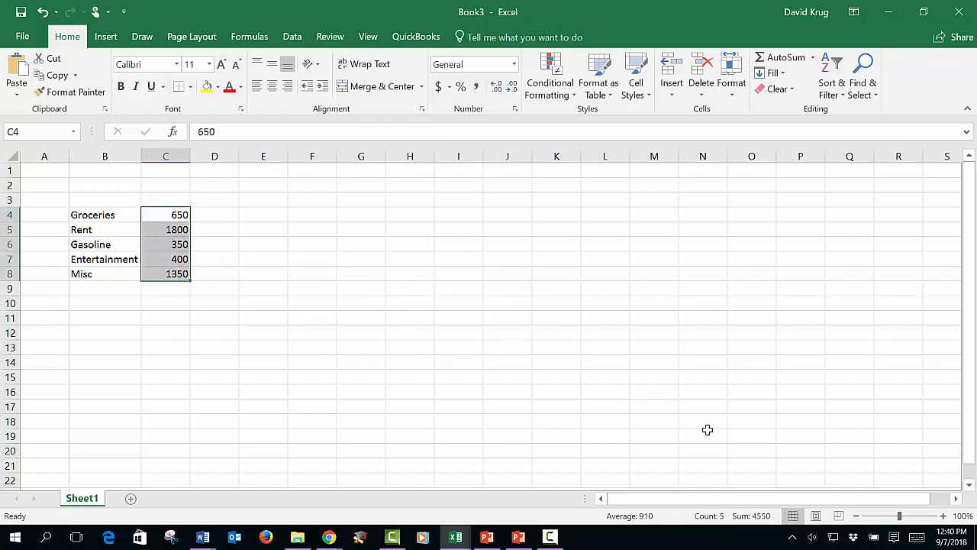
{"action": "left_click", "coordinate": [300, 230]}
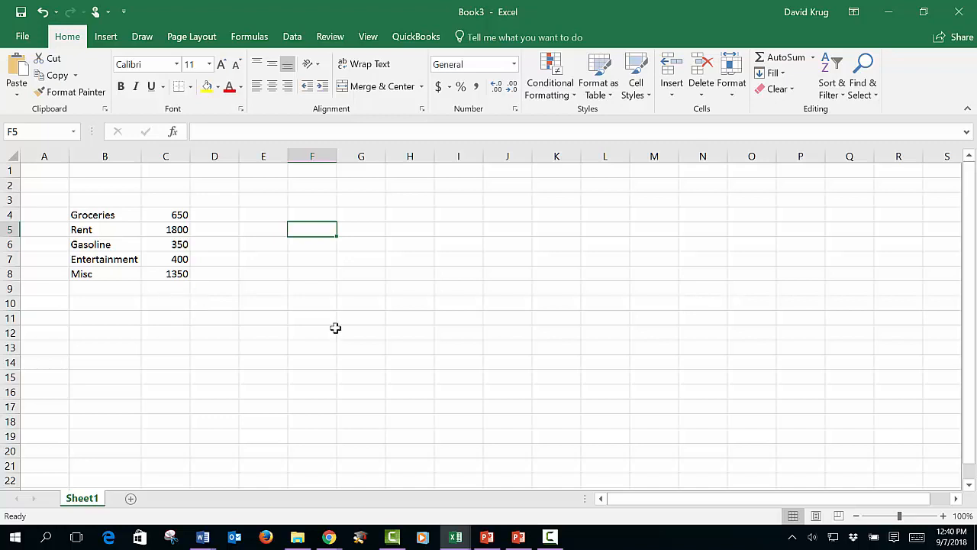
Step: Enter the sum of the amounts in C4:C8 as the fixed number 4550 in cell C9
{"action": "left_click_drag", "start_coordinate": [187, 216], "coordinate": [176, 269]}
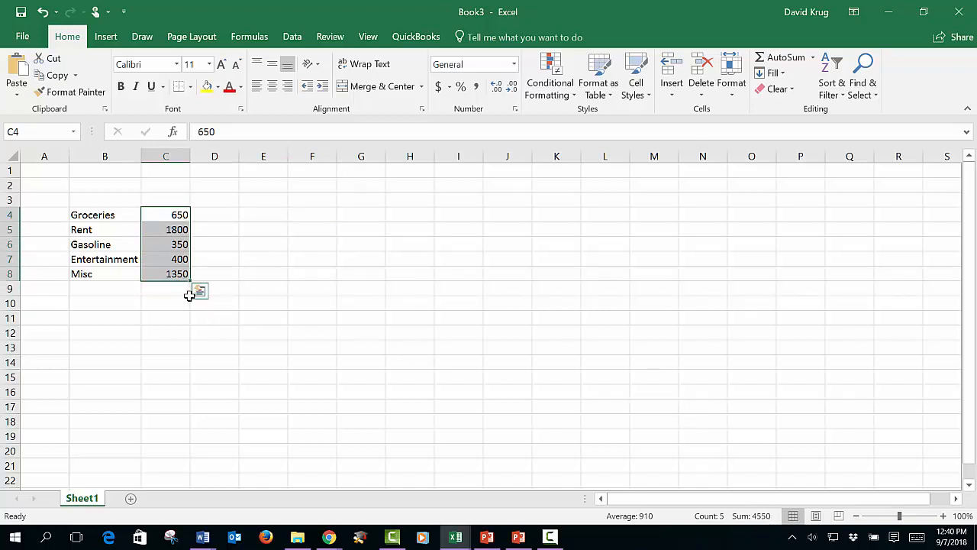
{"action": "left_click", "coordinate": [178, 290]}
{"action": "type", "text": "4550"}
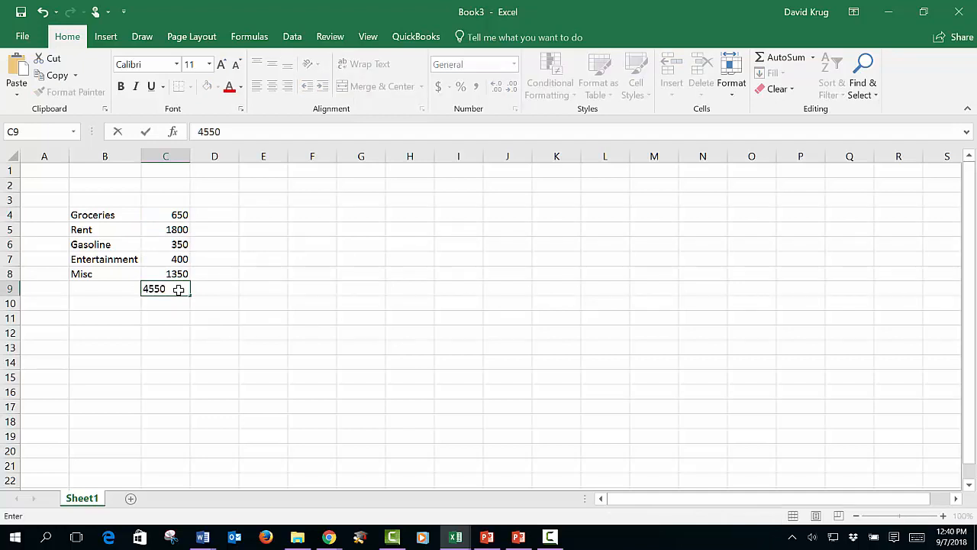
{"action": "key", "text": "Return"}
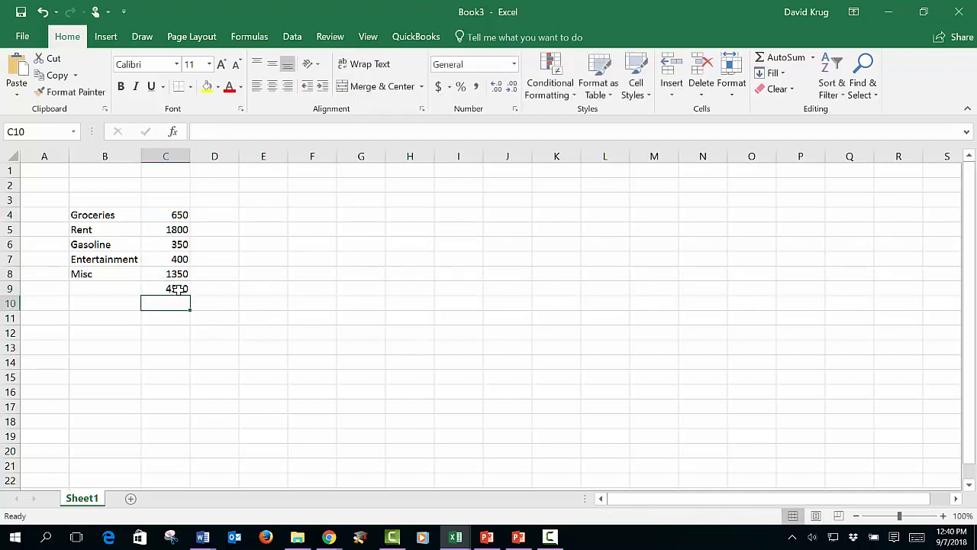
Step: Set the Entertainment amount in C7 to 650 to test the fixed total in C9, and change it back to 400
{"action": "key", "text": "Up"}
{"action": "key", "text": "Up"}
{"action": "key", "text": "Up"}
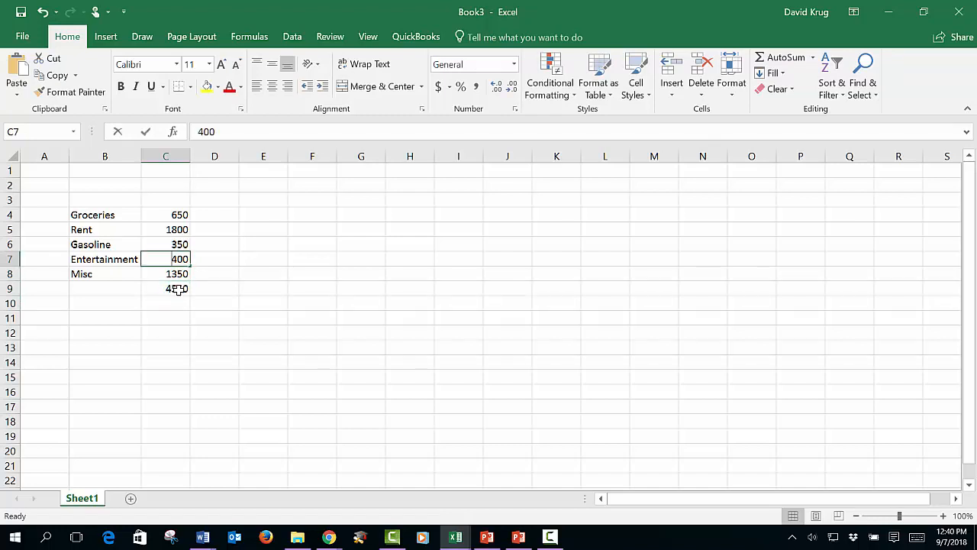
{"action": "type", "text": "650"}
{"action": "key", "text": "Return"}
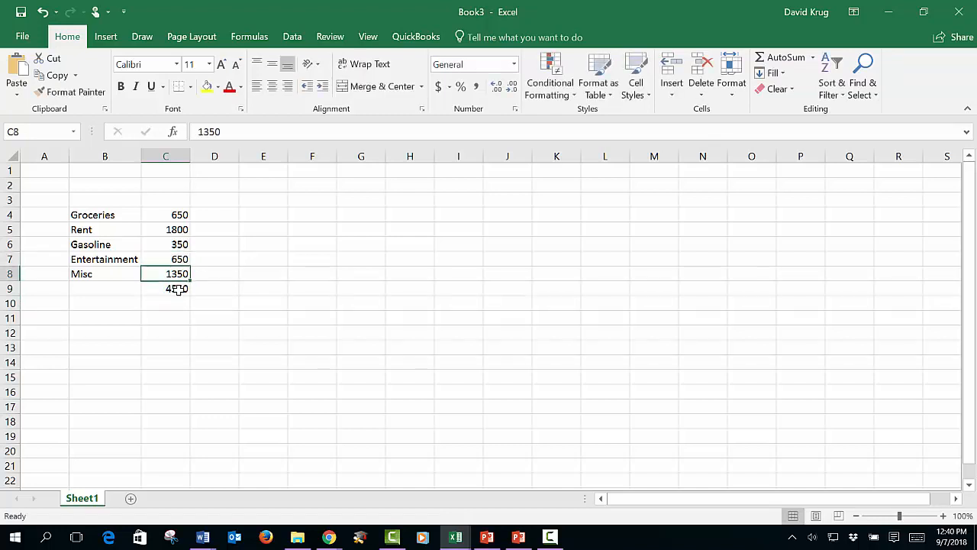
{"action": "key", "text": "Up"}
{"action": "type", "text": "400"}
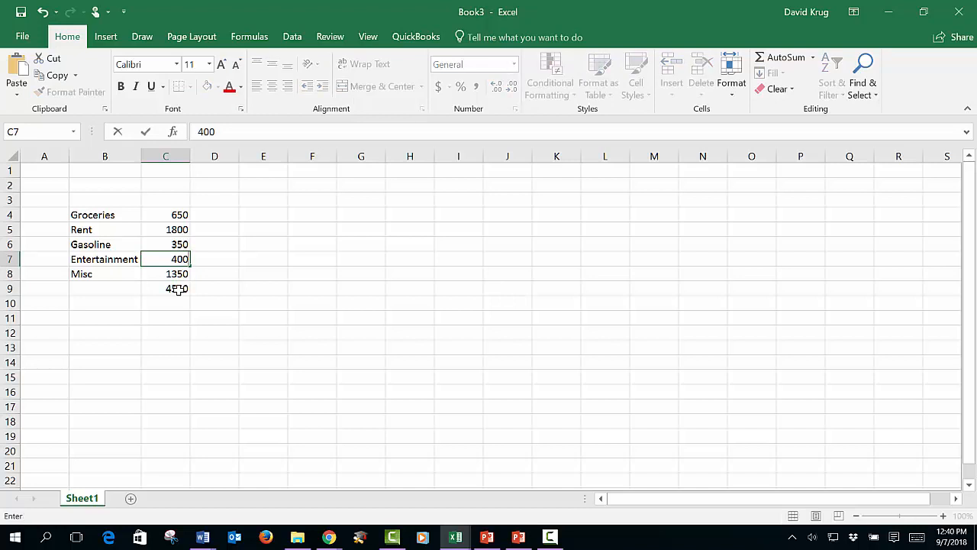
{"action": "key", "text": "Return"}
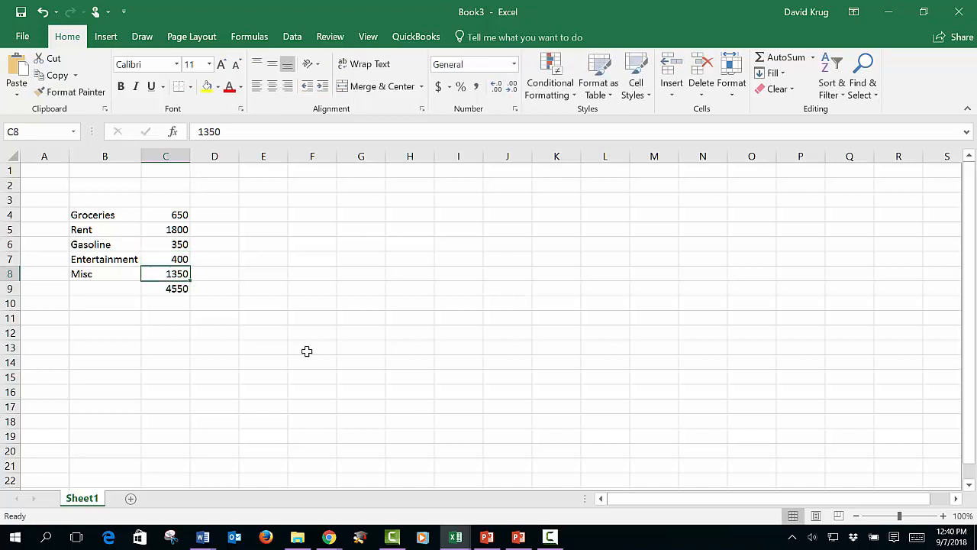
Step: Clear the fixed total from cell C9 below the amounts
{"action": "left_click", "coordinate": [185, 292]}
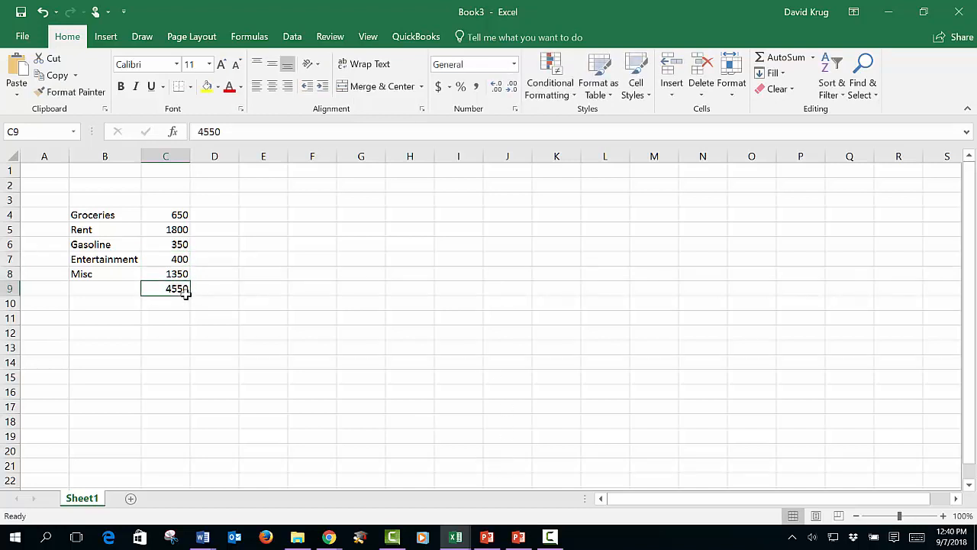
{"action": "key", "text": "Delete"}
{"action": "key", "text": "Down"}
{"action": "key", "text": "Up"}
Step: Enter the formula +C8+C7+C6+C5+C4 in C9 to add the amounts cell by cell
{"action": "type", "text": "+"}
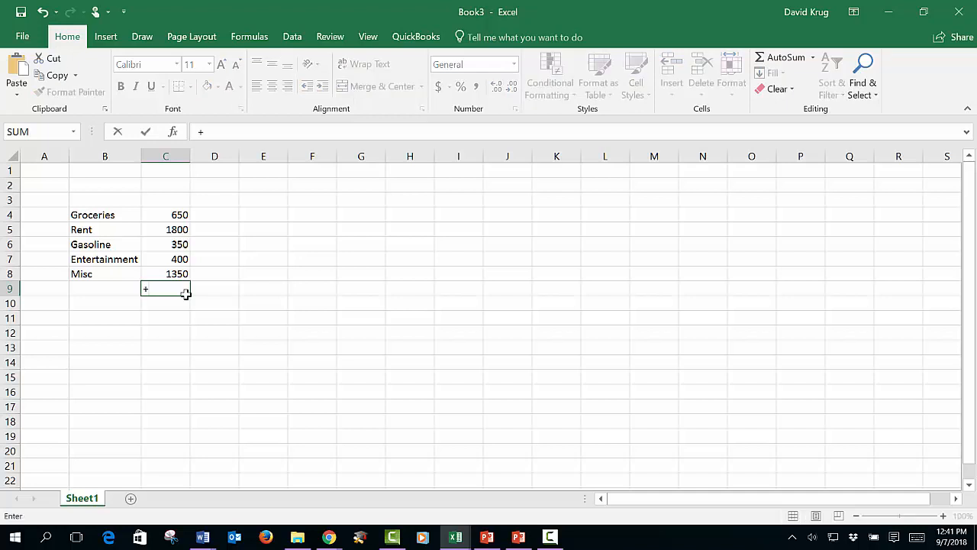
{"action": "key", "text": "Up"}
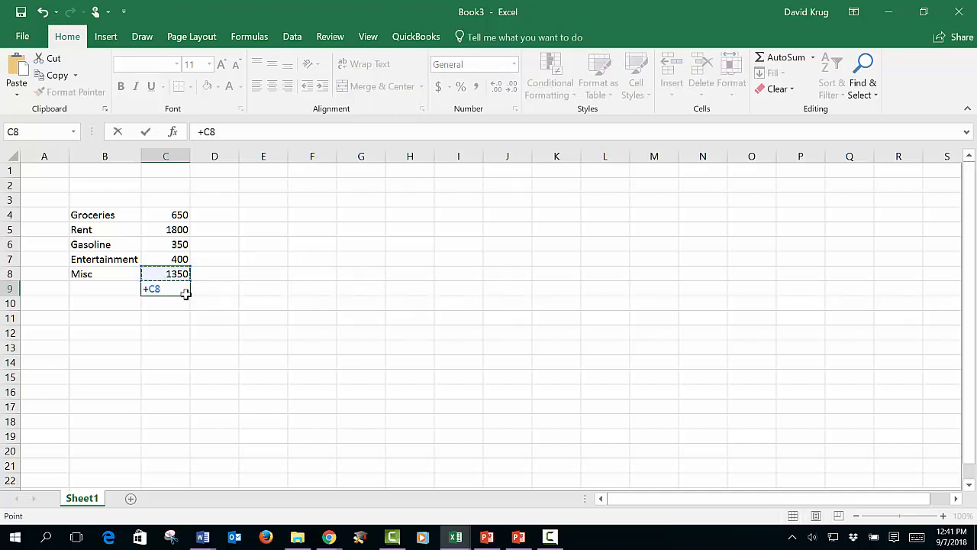
{"action": "type", "text": "+"}
{"action": "key", "text": "Up"}
{"action": "key", "text": "Up"}
{"action": "type", "text": "+"}
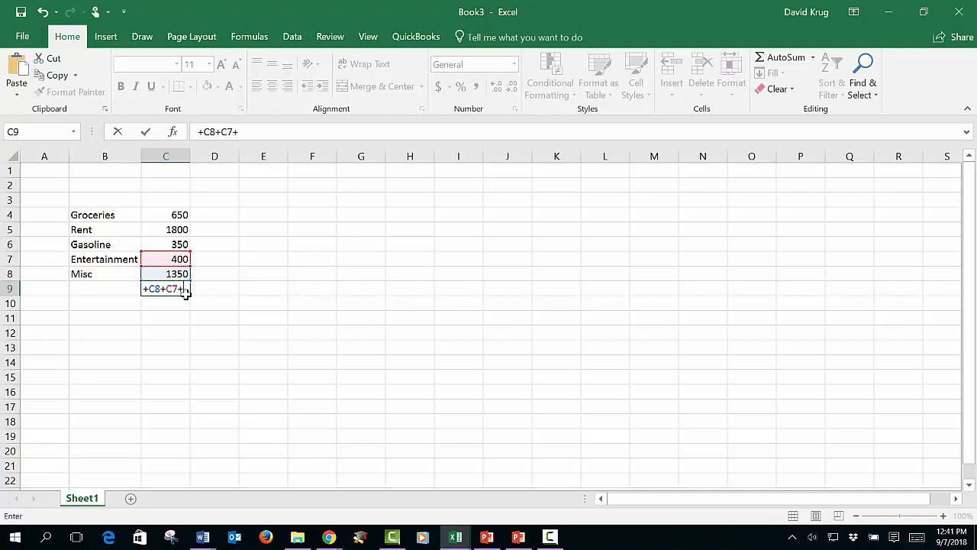
{"action": "key", "text": "Up"}
{"action": "key", "text": "Up"}
{"action": "key", "text": "Up"}
{"action": "key", "text": "Up"}
{"action": "key", "text": "Down"}
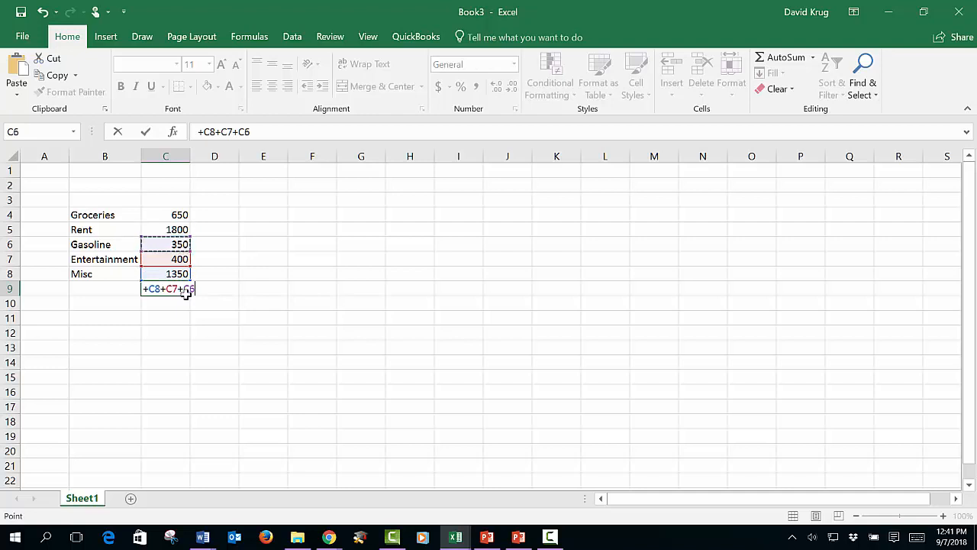
{"action": "type", "text": "+"}
{"action": "key", "text": "Up"}
{"action": "key", "text": "Up"}
{"action": "key", "text": "Up"}
{"action": "key", "text": "Up"}
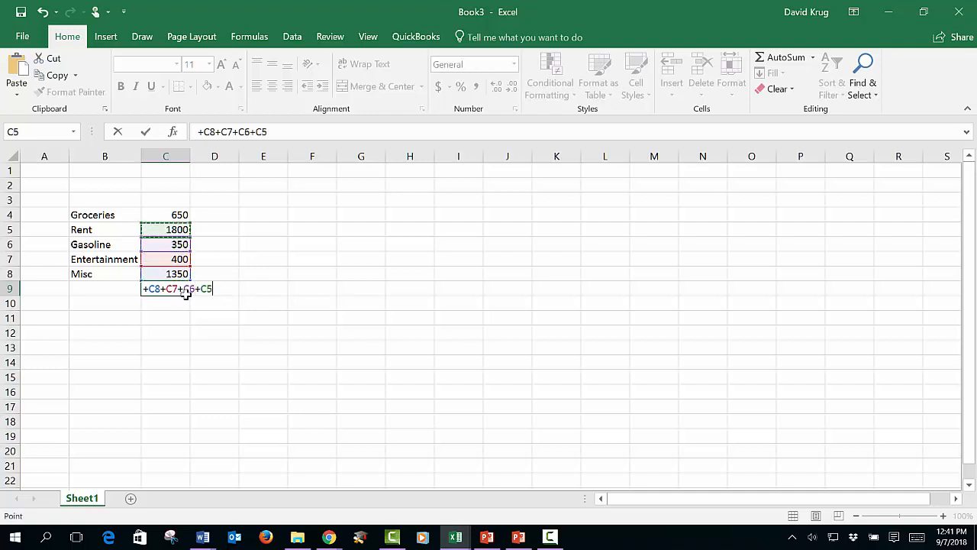
{"action": "type", "text": "+"}
{"action": "key", "text": "Up"}
{"action": "key", "text": "Up"}
{"action": "key", "text": "Up"}
{"action": "key", "text": "Up"}
{"action": "key", "text": "Up"}
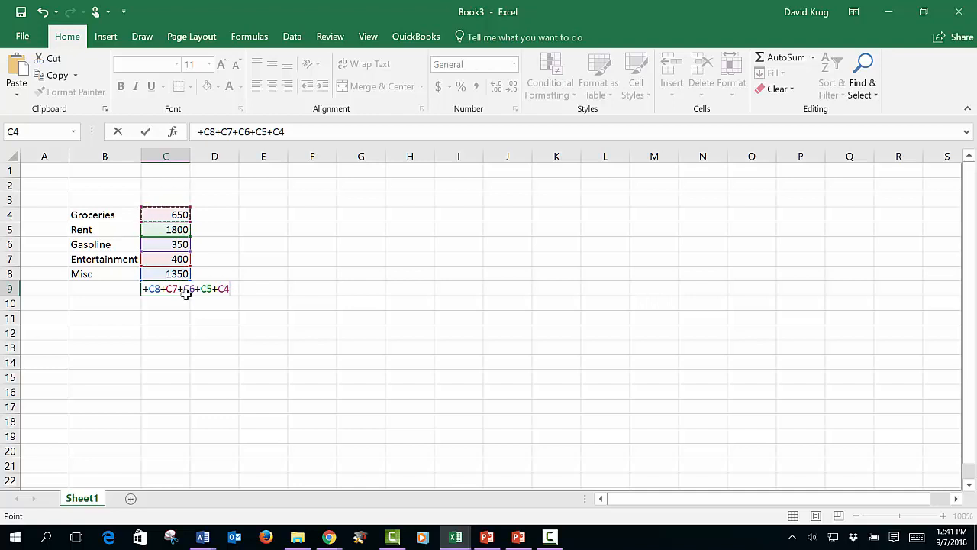
{"action": "key", "text": "Return"}
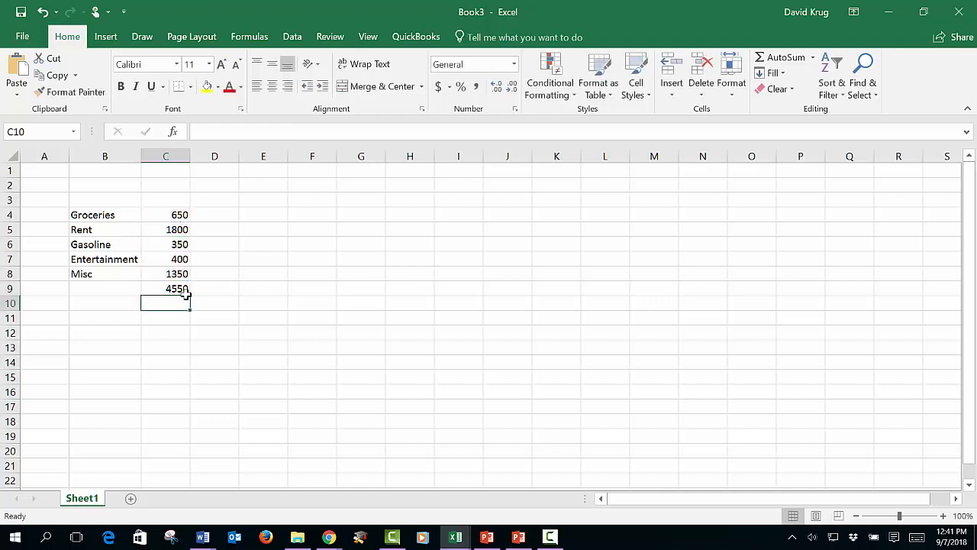
Step: Set the Gasoline amount in C6 to 745
{"action": "key", "text": "Up"}
{"action": "key", "text": "Up"}
{"action": "key", "text": "Up"}
{"action": "key", "text": "Up"}
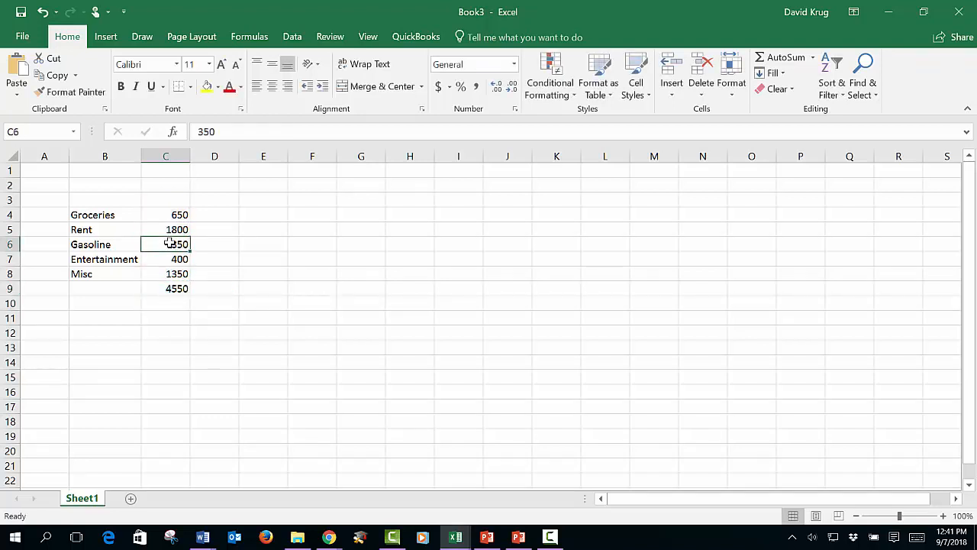
{"action": "type", "text": "7/8"}
{"action": "key", "text": "BackSpace"}
{"action": "key", "text": "BackSpace"}
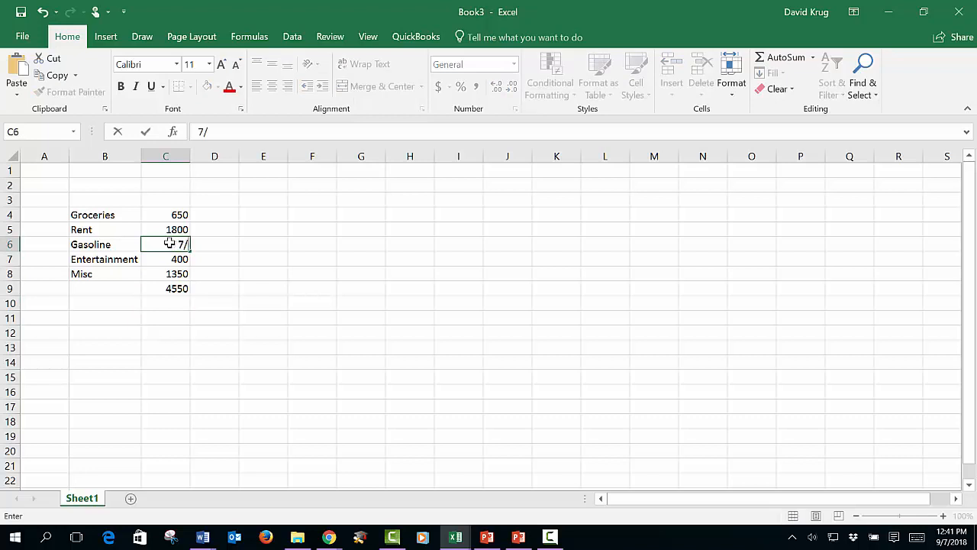
{"action": "type", "text": "45"}
{"action": "key", "text": "Return"}
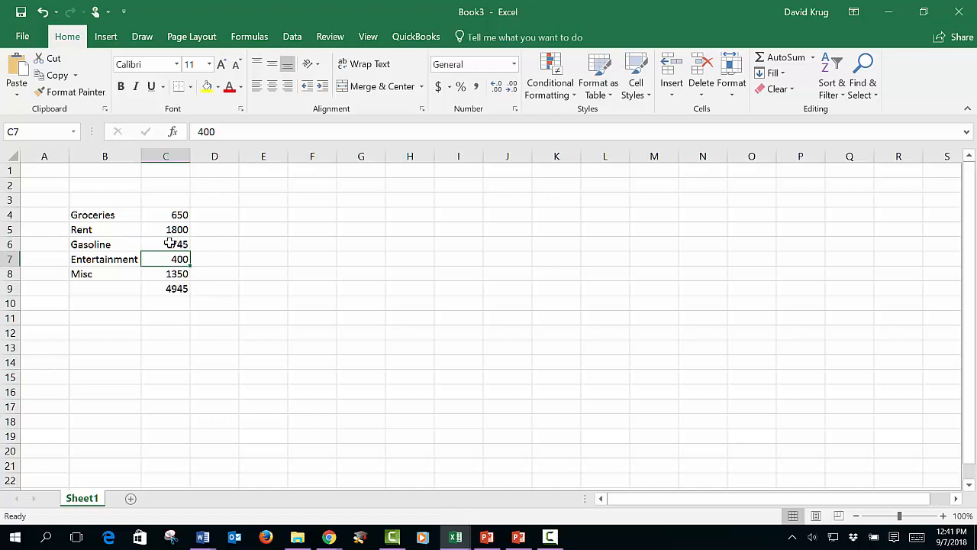
Step: Replace the cell-by-cell addition formula in C9 with =sum(C4:C8)
{"action": "key", "text": "Down"}
{"action": "key", "text": "Down"}
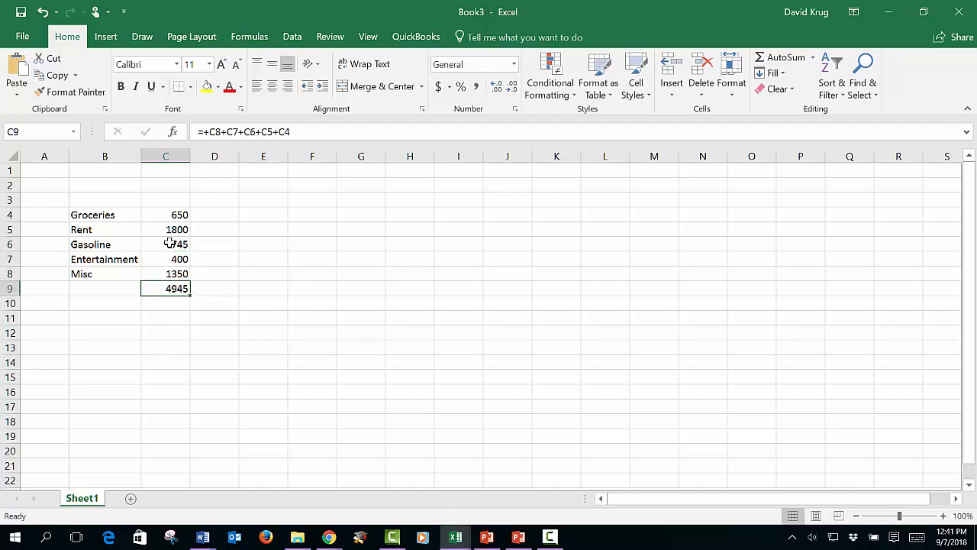
{"action": "key", "text": "Delete"}
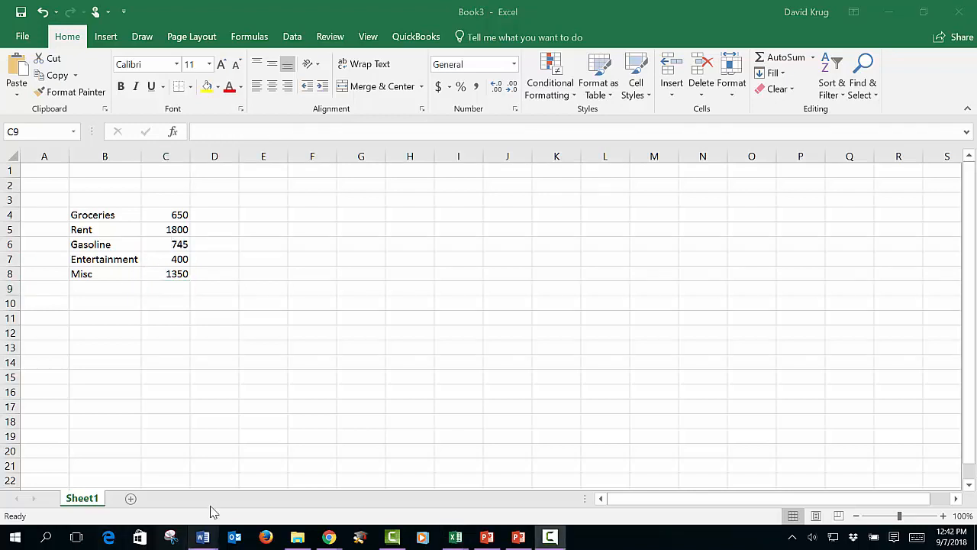
{"action": "left_click", "coordinate": [168, 293]}
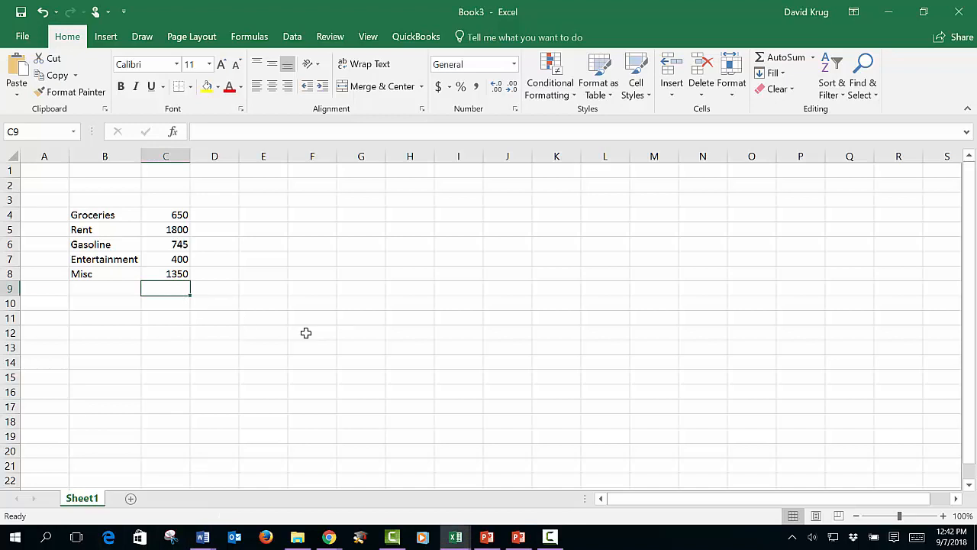
{"action": "type", "text": "="}
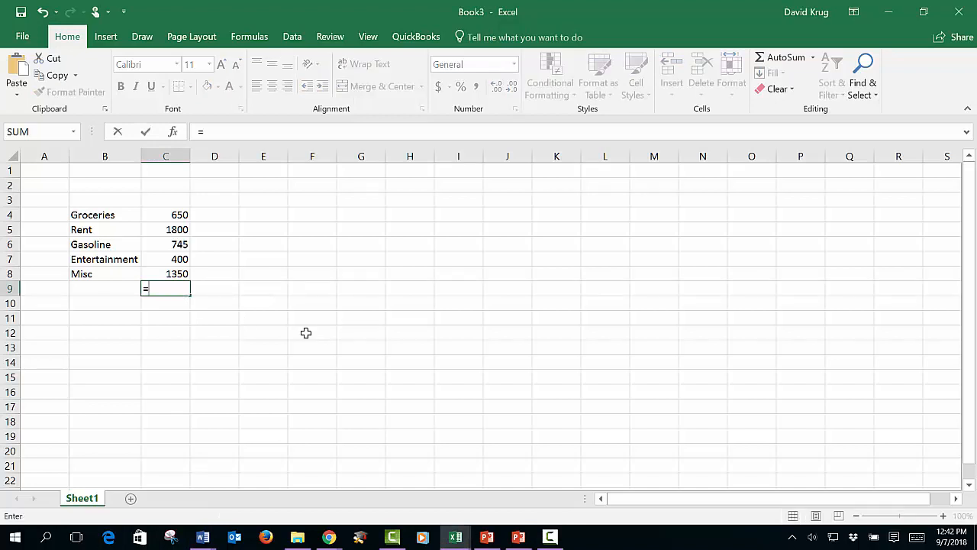
{"action": "type", "text": "sum("}
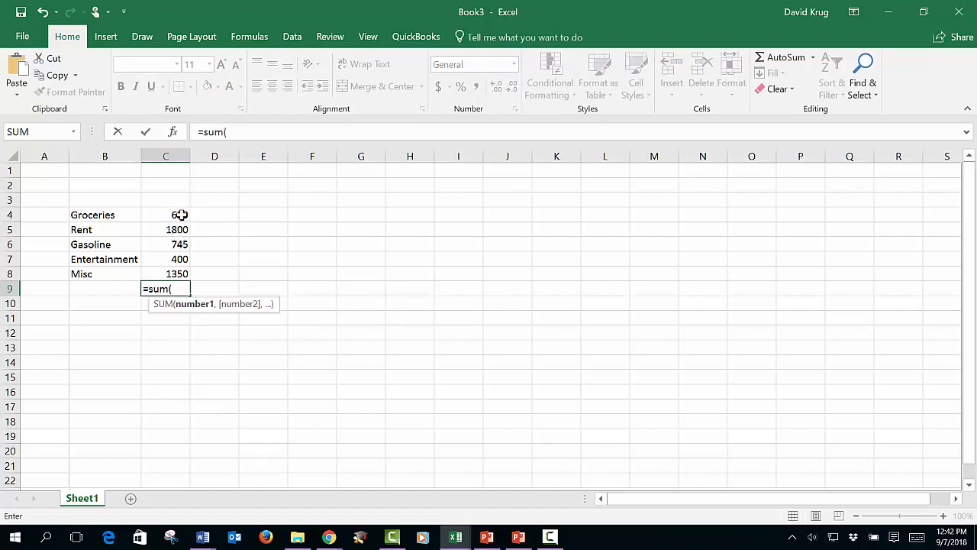
{"action": "left_click_drag", "start_coordinate": [179, 215], "coordinate": [176, 276]}
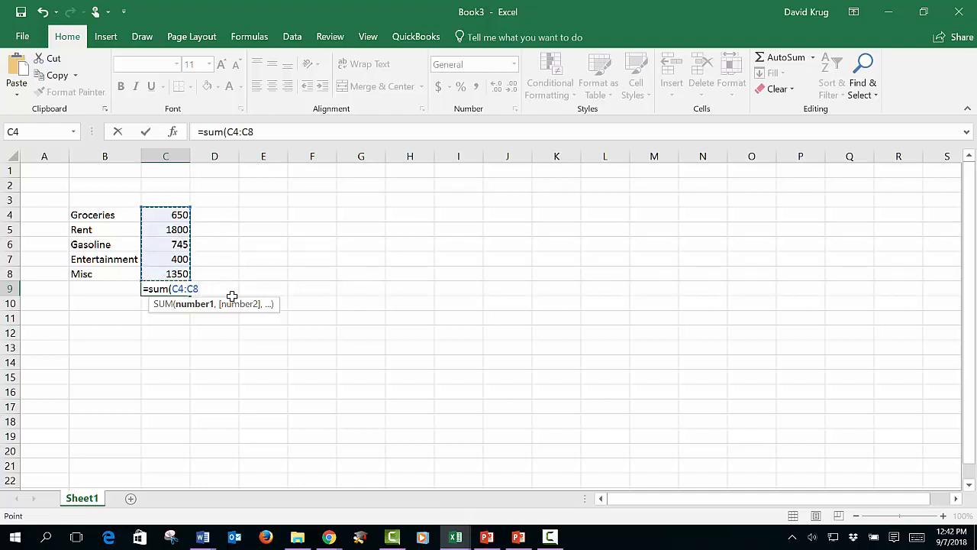
{"action": "type", "text": ")"}
{"action": "key", "text": "Return"}
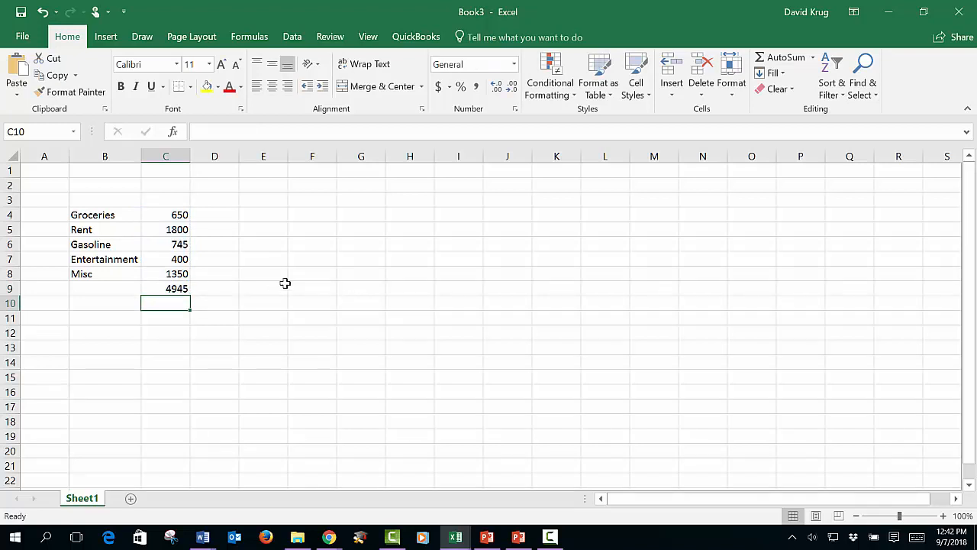
Step: Clear the typed sum formula from C9 and total the amounts in C4:C8 there with AutoSum
{"action": "left_click", "coordinate": [175, 216]}
{"action": "left_click_drag", "start_coordinate": [174, 216], "coordinate": [174, 272]}
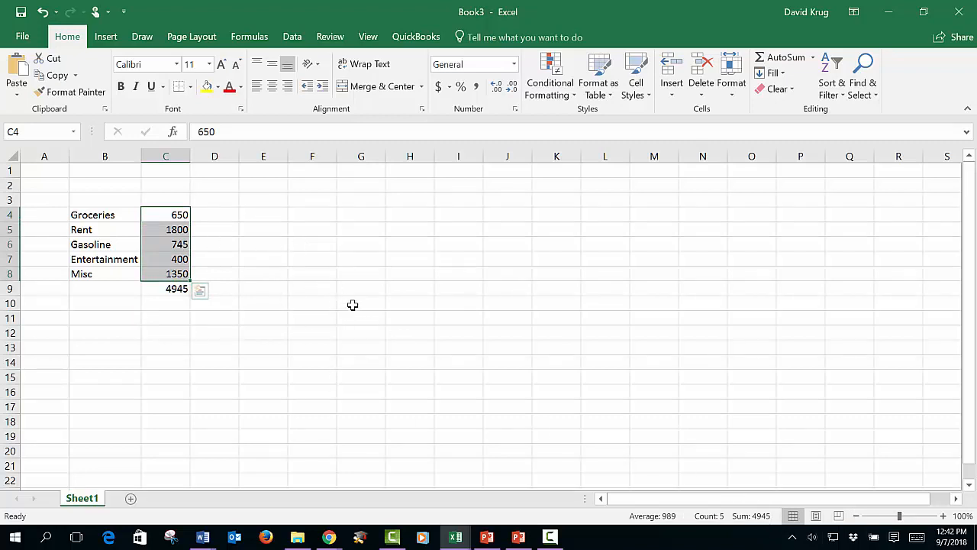
{"action": "left_click", "coordinate": [155, 290]}
{"action": "key", "text": "Delete"}
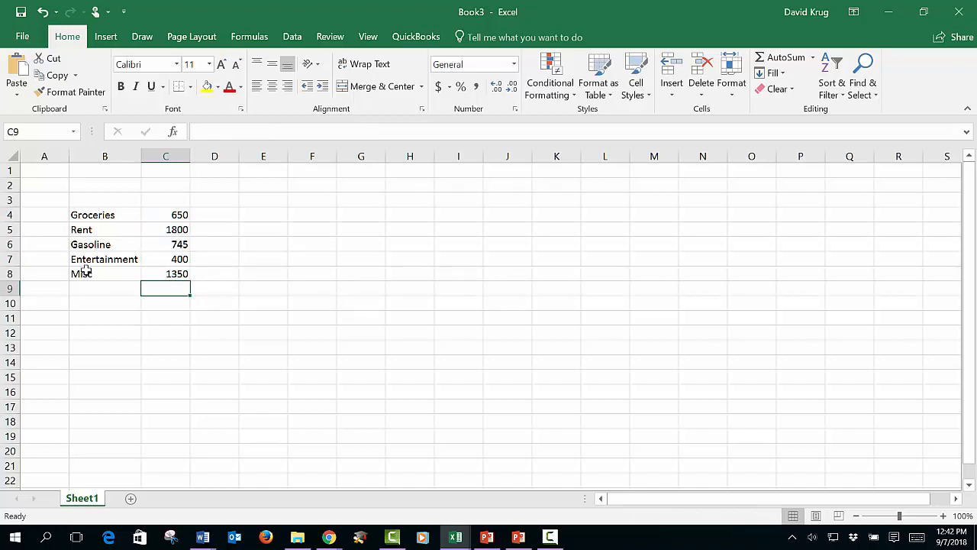
{"action": "left_click", "coordinate": [291, 377]}
{"action": "left_click", "coordinate": [159, 299]}
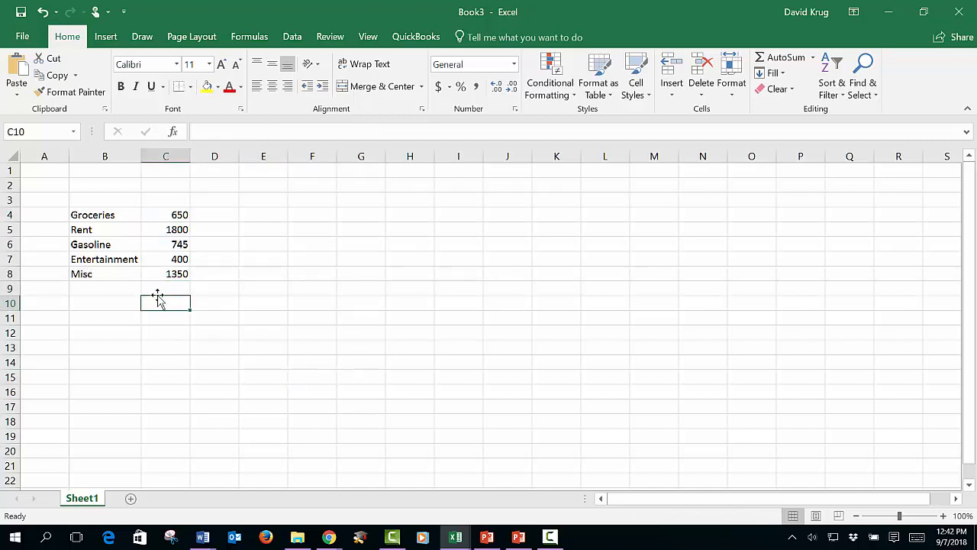
{"action": "left_click", "coordinate": [159, 292]}
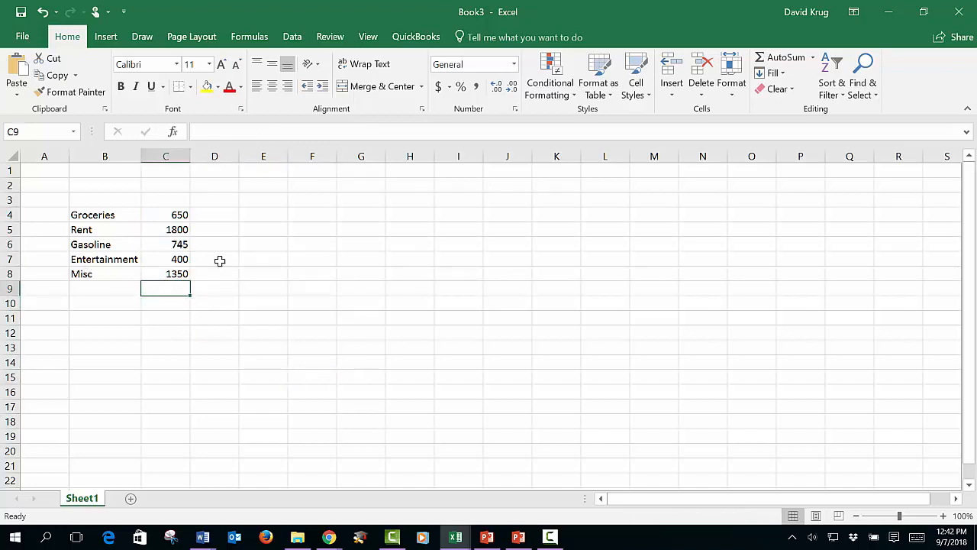
{"action": "left_click", "coordinate": [770, 62]}
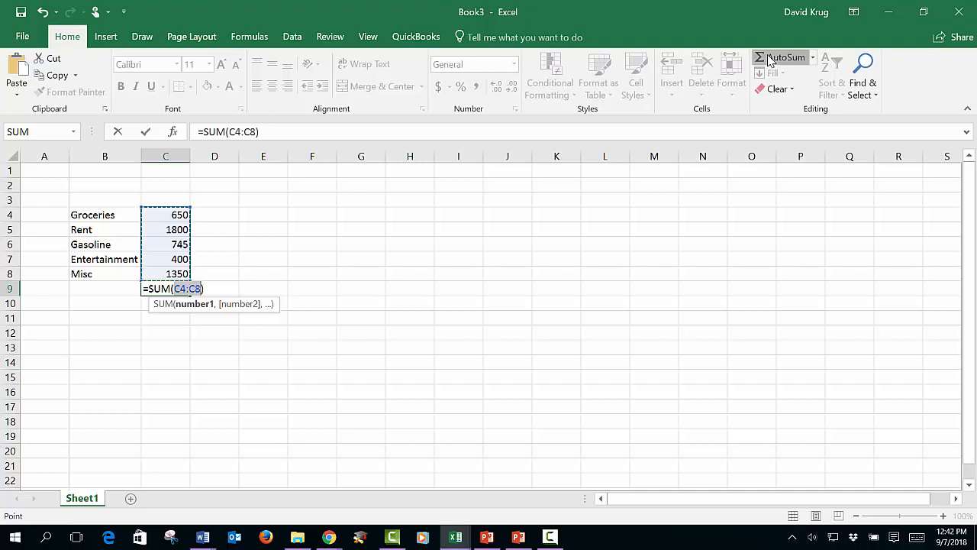
{"action": "left_click", "coordinate": [769, 62]}
{"action": "left_click", "coordinate": [467, 371]}
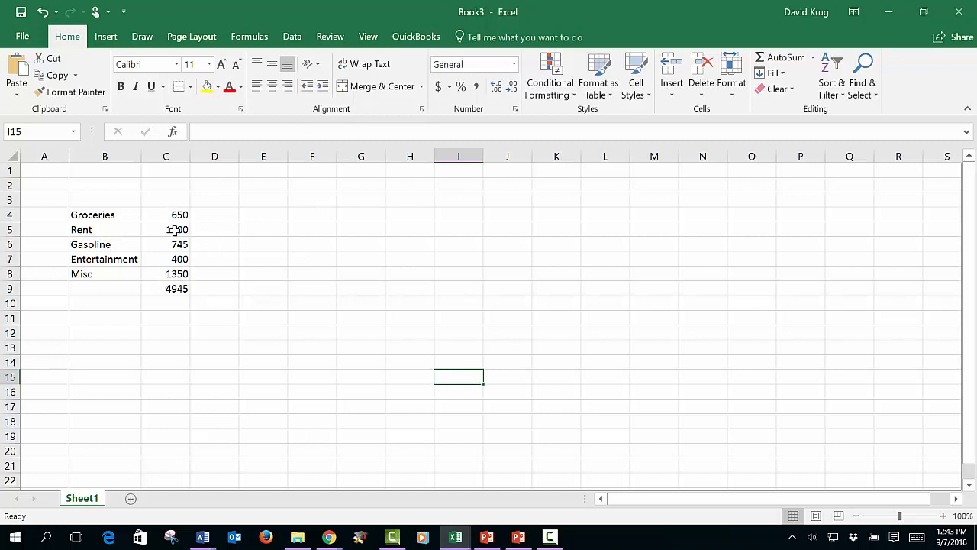
Step: Enter the number 45965952 in cell C13 below the expense list
{"action": "left_click", "coordinate": [168, 349]}
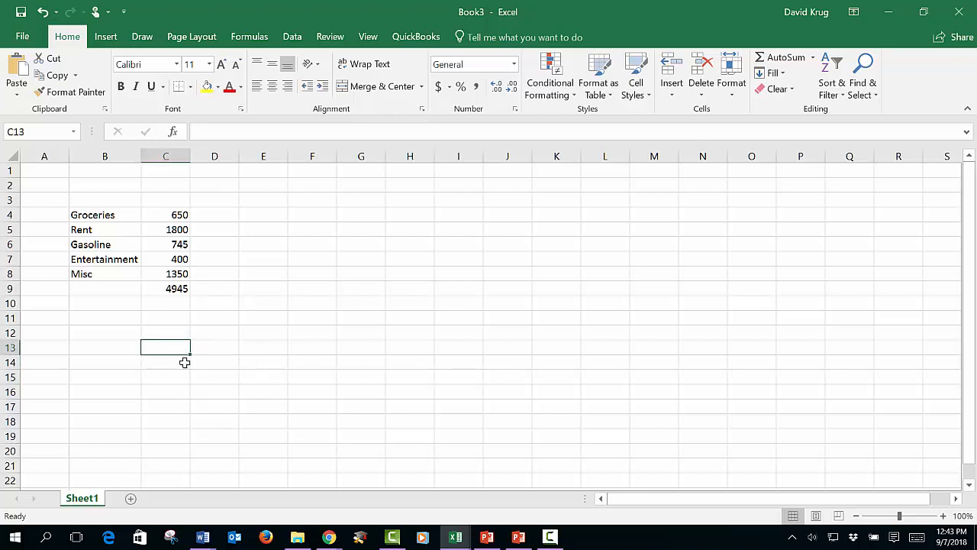
{"action": "type", "text": "4596595"}
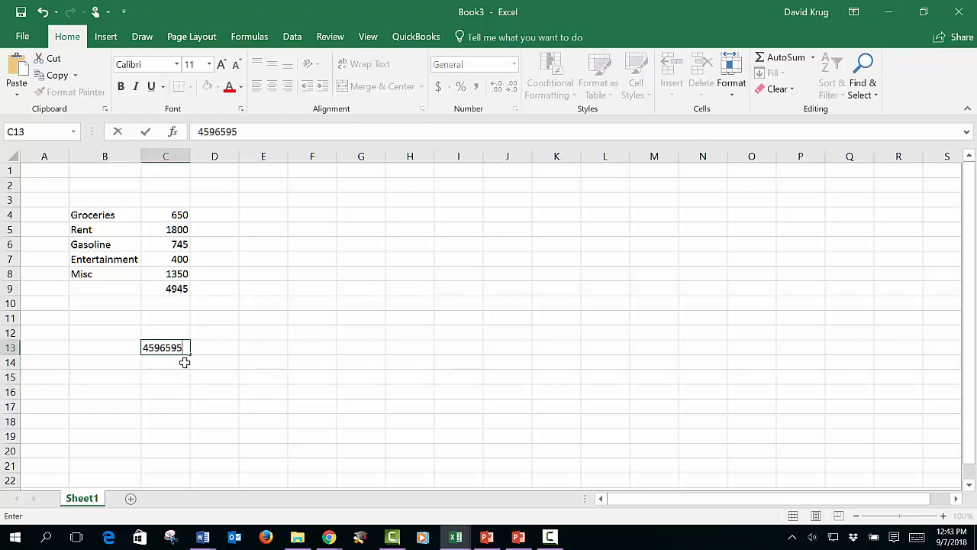
{"action": "type", "text": "2"}
{"action": "key", "text": "Return"}
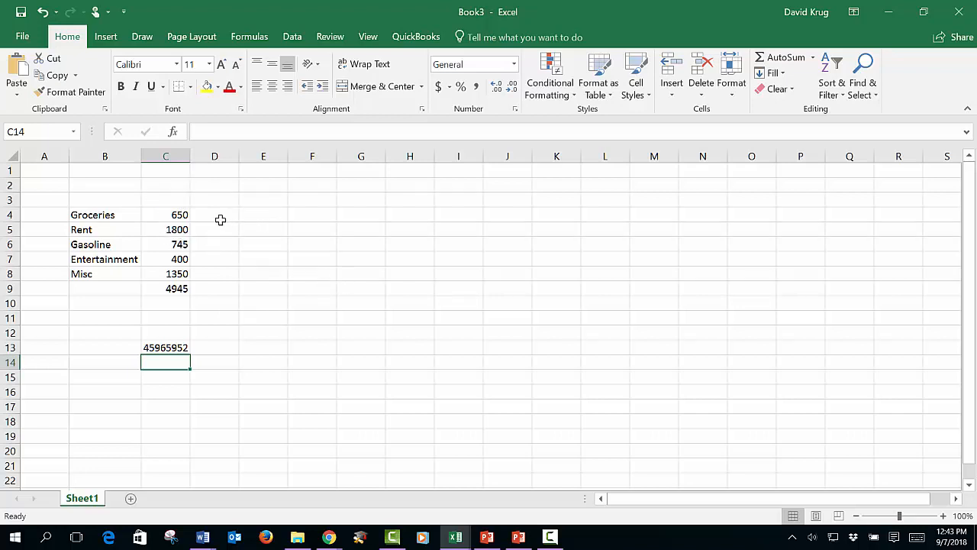
Step: Select all of column C, and separately select only the range C4:C13, clearing each selection
{"action": "left_click", "coordinate": [324, 243]}
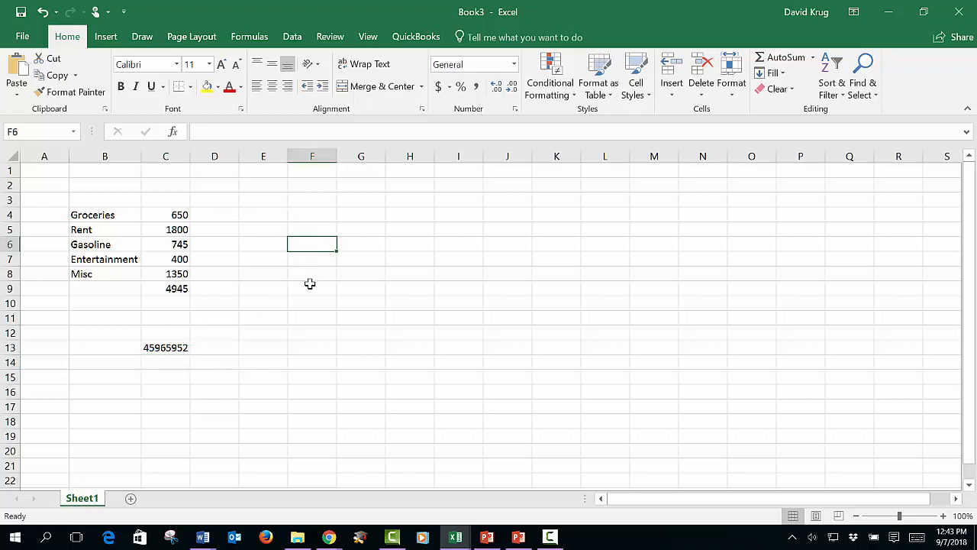
{"action": "left_click", "coordinate": [177, 155]}
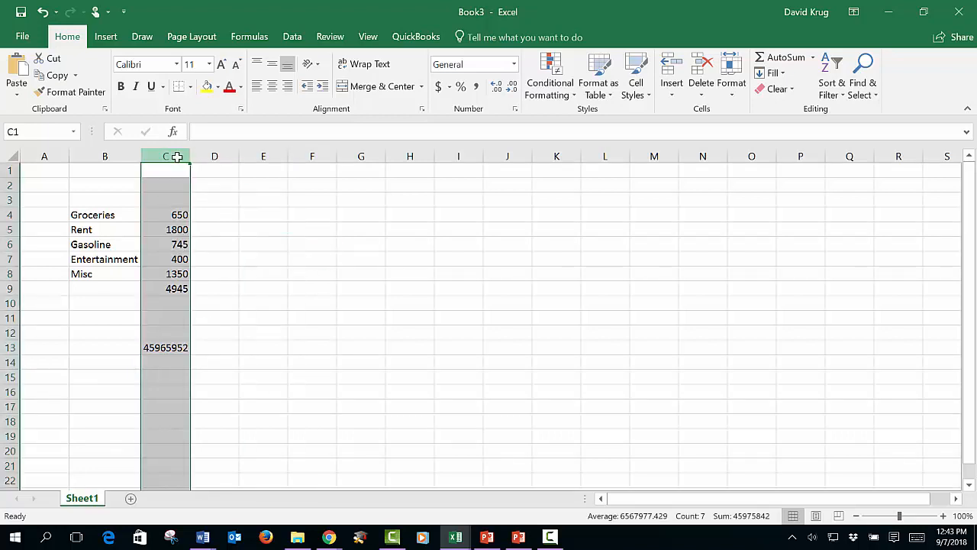
{"action": "left_click", "coordinate": [319, 268]}
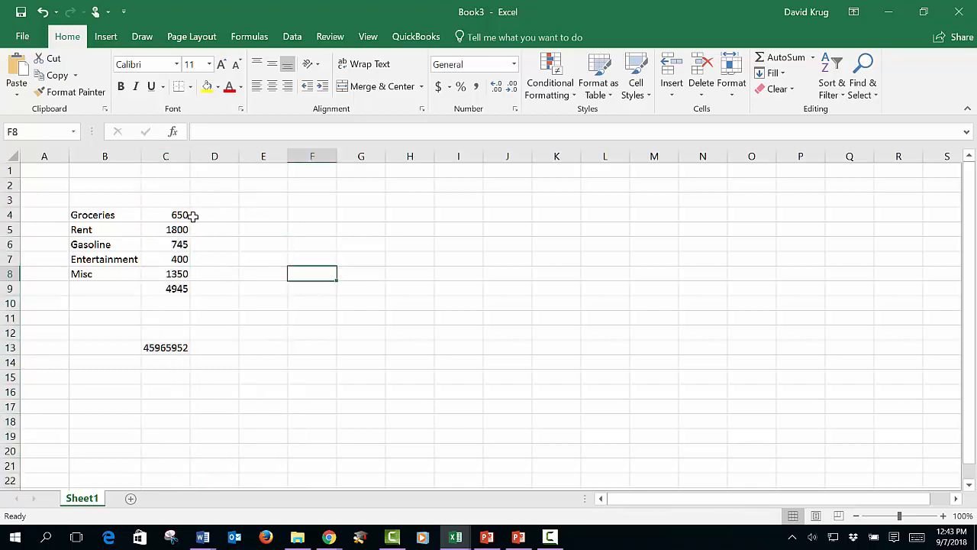
{"action": "left_click_drag", "start_coordinate": [190, 214], "coordinate": [184, 345]}
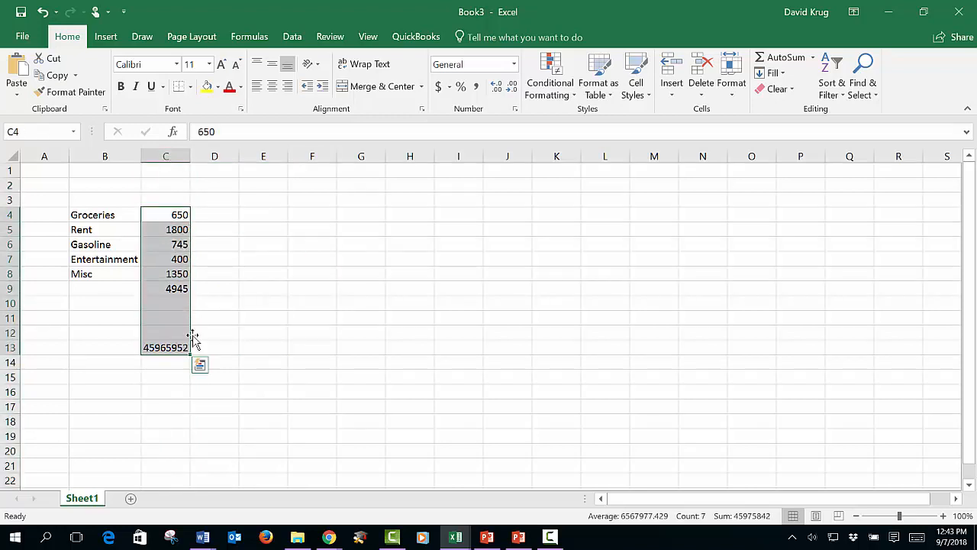
{"action": "left_click", "coordinate": [257, 262]}
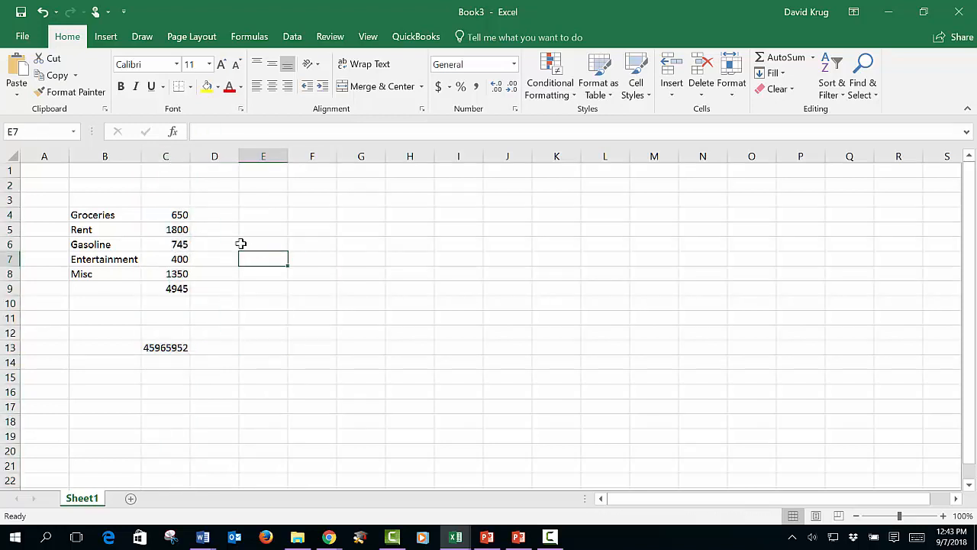
Step: Try the dollar Accounting format on the entire worksheet and undo it, keeping all cells selected
{"action": "left_click", "coordinate": [9, 153]}
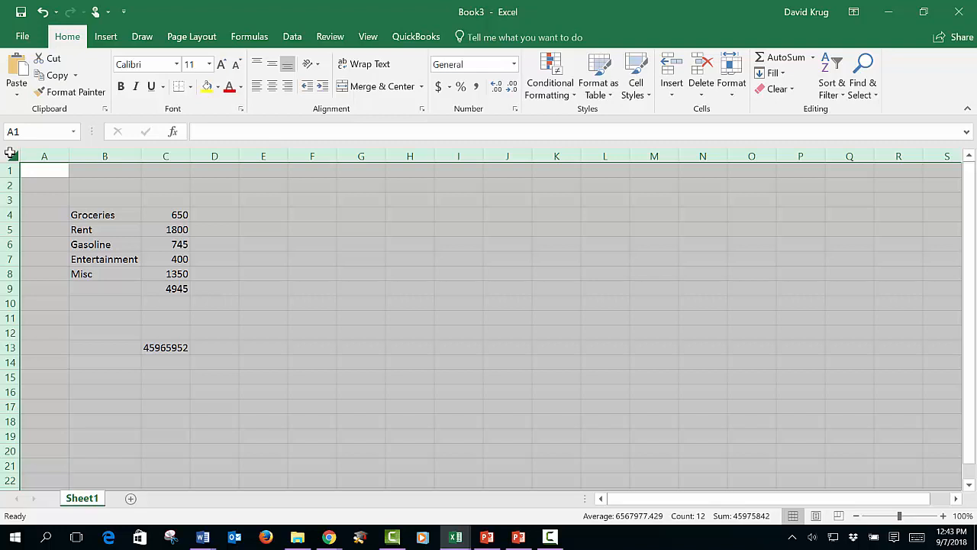
{"action": "left_click", "coordinate": [340, 255]}
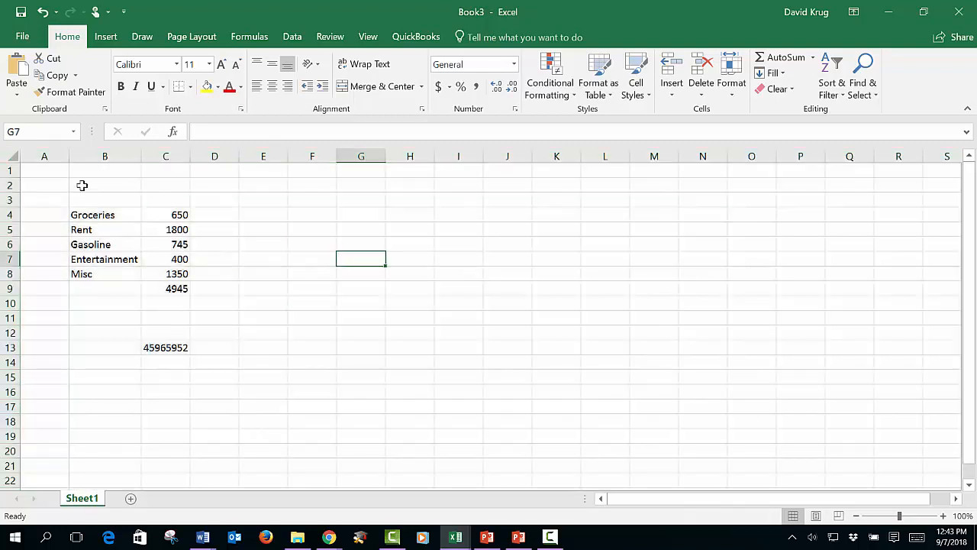
{"action": "left_click", "coordinate": [9, 155]}
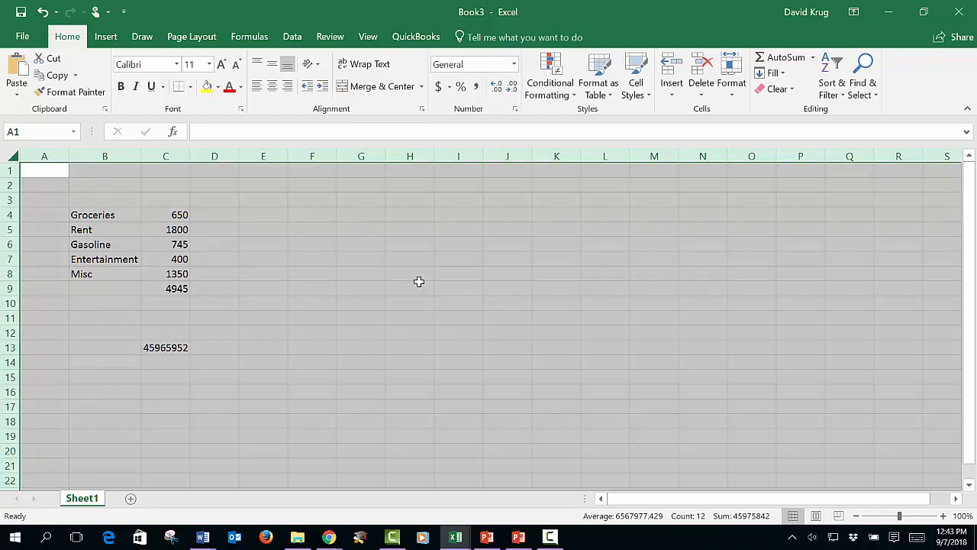
{"action": "left_click", "coordinate": [439, 89]}
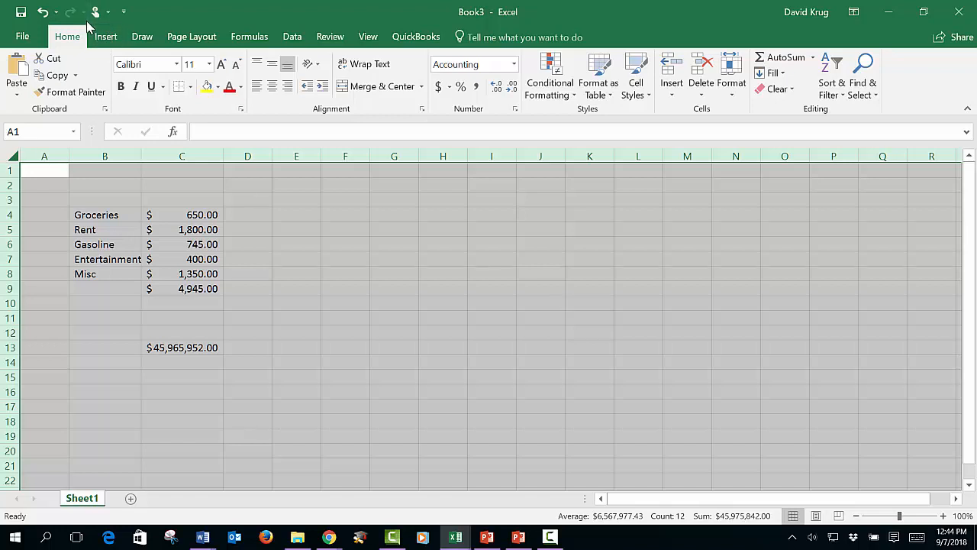
{"action": "left_click", "coordinate": [44, 14]}
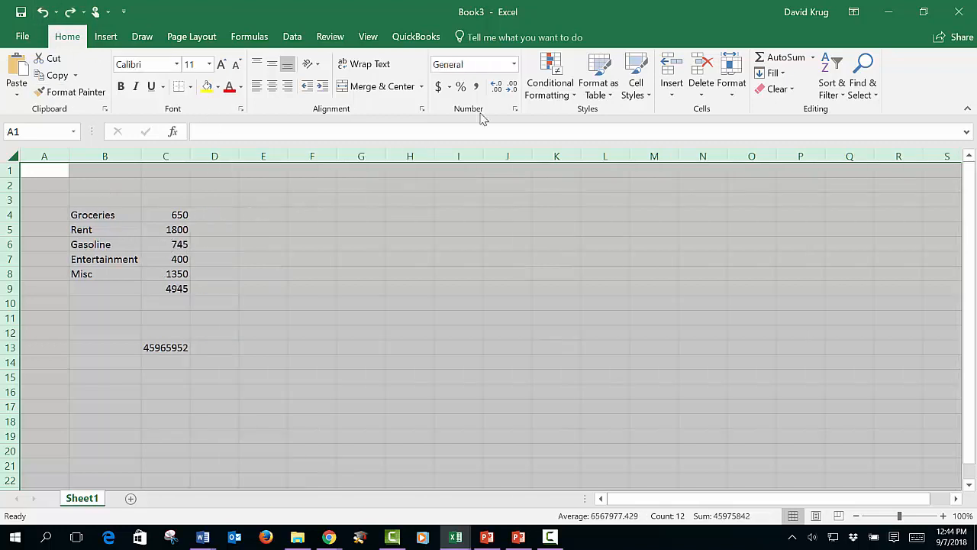
Step: Apply Comma Style to the entire selected worksheet and increase the numbers to five decimal places
{"action": "left_click", "coordinate": [476, 86]}
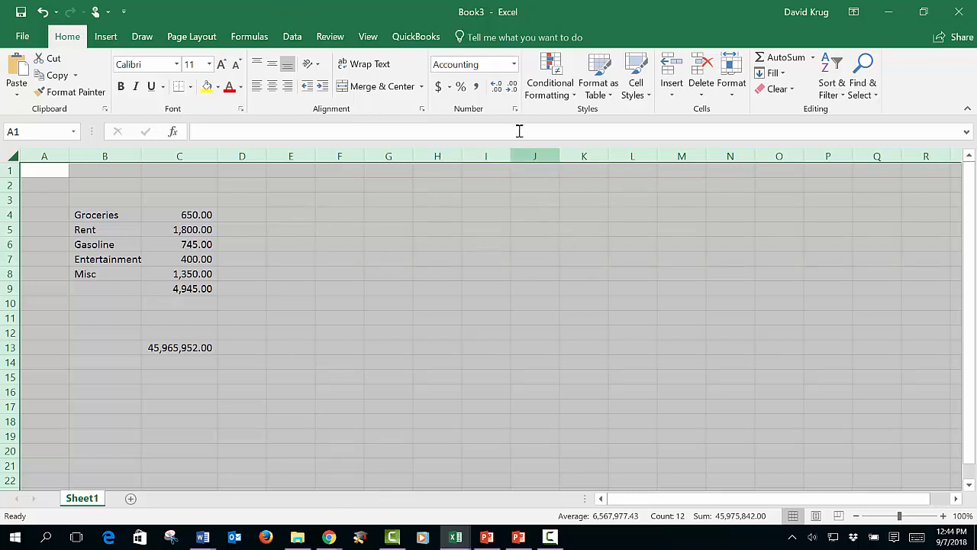
{"action": "left_click", "coordinate": [498, 87]}
{"action": "left_click", "coordinate": [498, 87]}
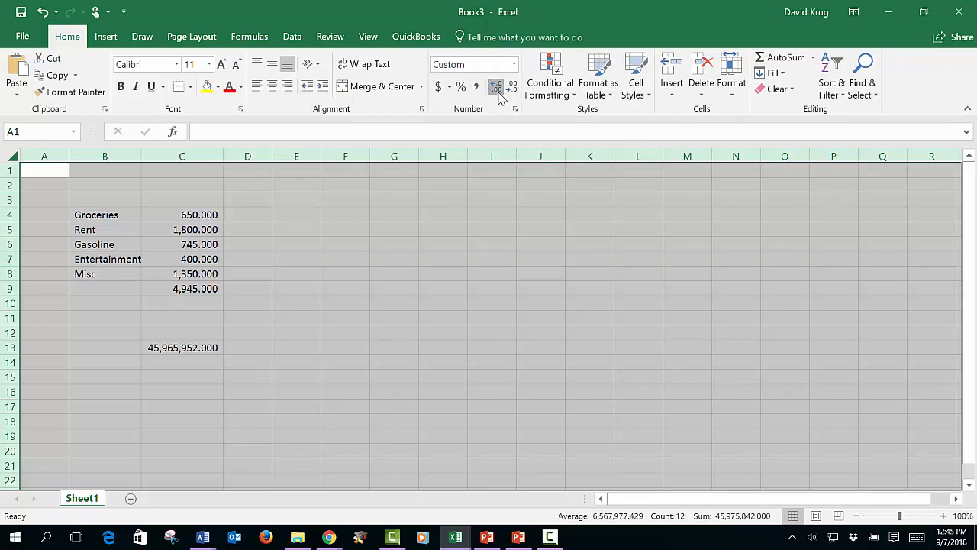
{"action": "left_click", "coordinate": [498, 87]}
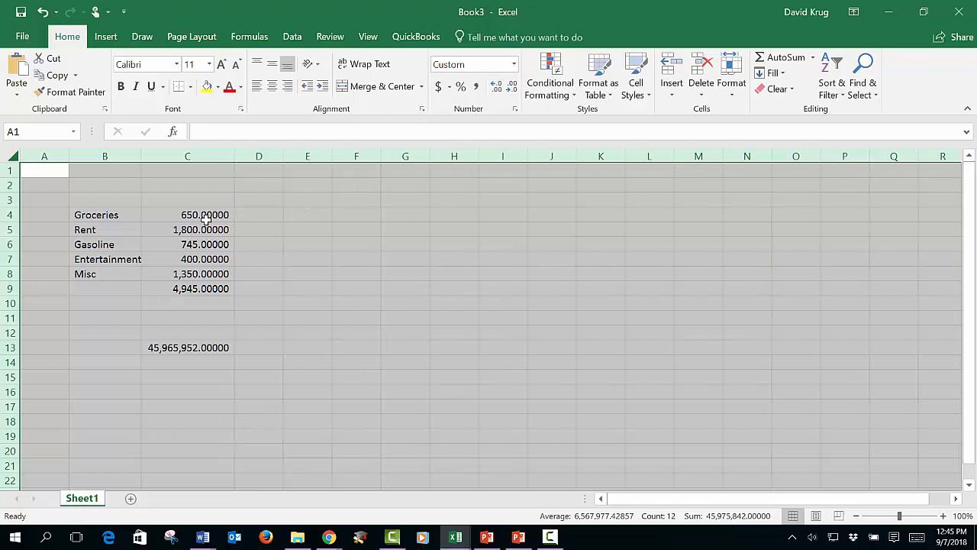
Step: Reduce the worksheet's comma-formatted numbers to zero decimal places and clear the selection
{"action": "left_click", "coordinate": [511, 87]}
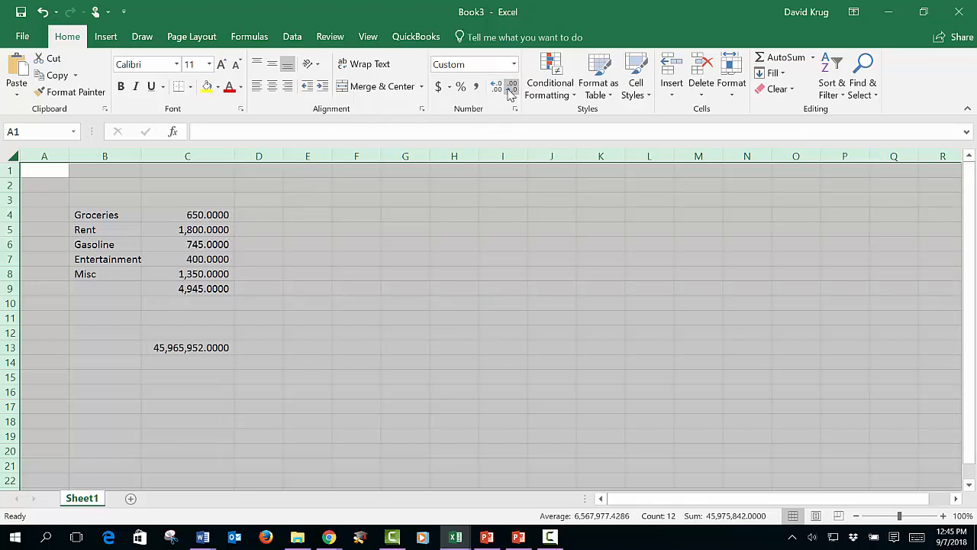
{"action": "left_click", "coordinate": [511, 87]}
{"action": "left_click", "coordinate": [511, 87]}
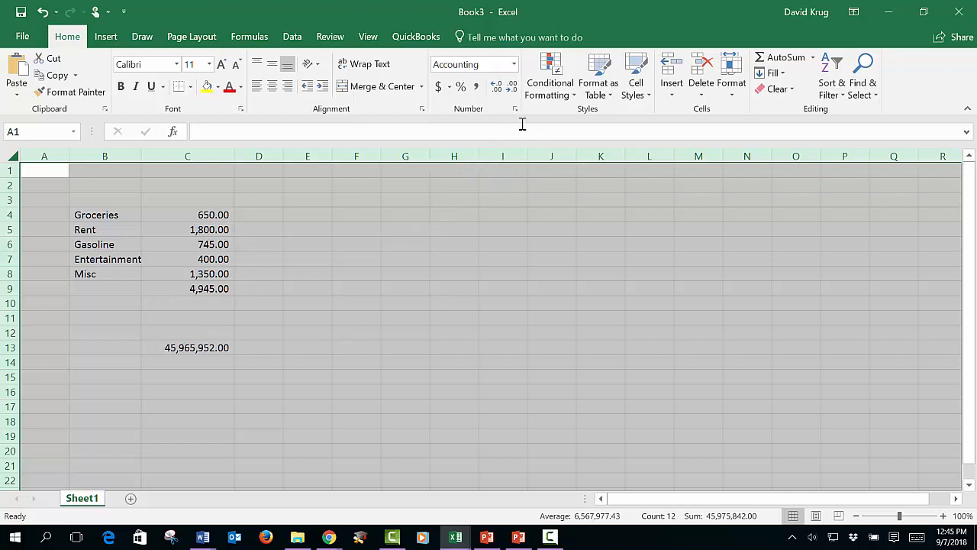
{"action": "left_click", "coordinate": [512, 87]}
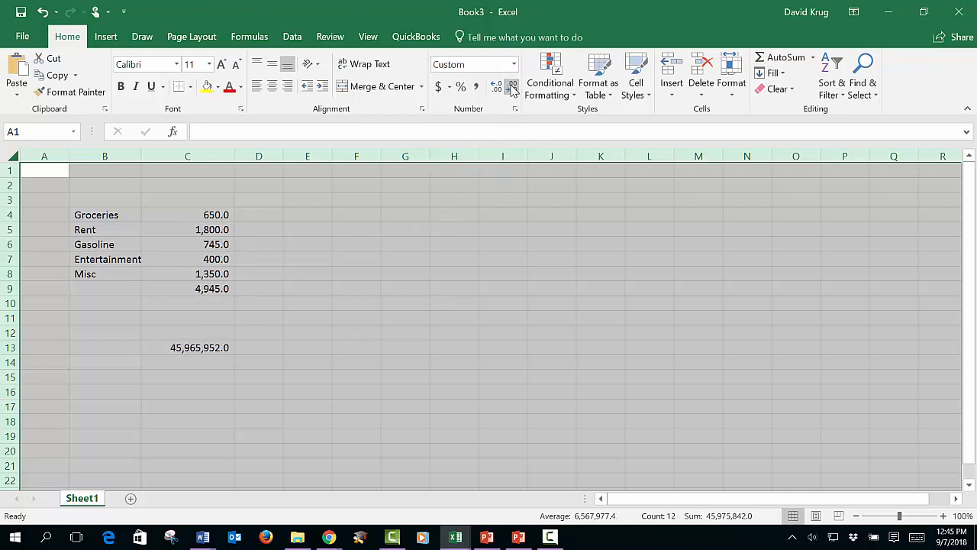
{"action": "left_click", "coordinate": [512, 87]}
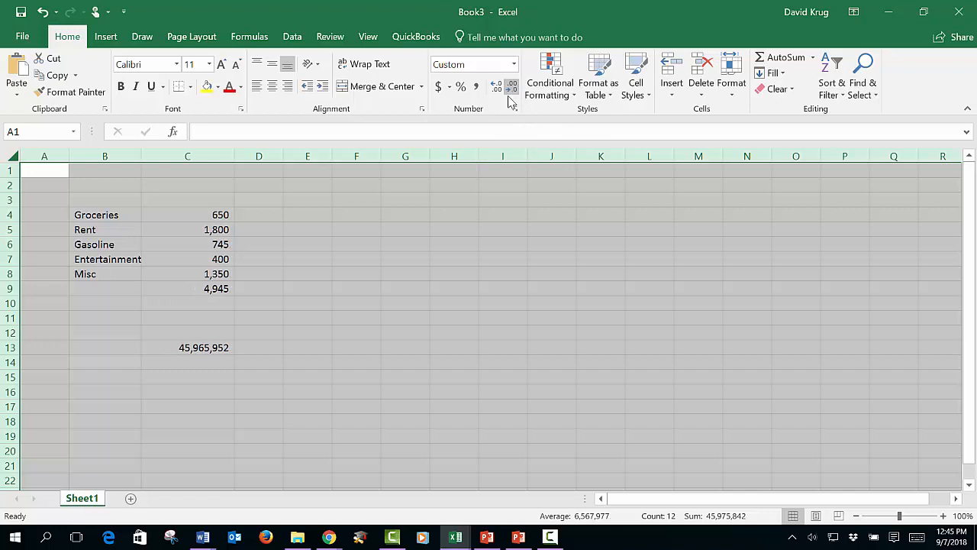
{"action": "left_click", "coordinate": [367, 291]}
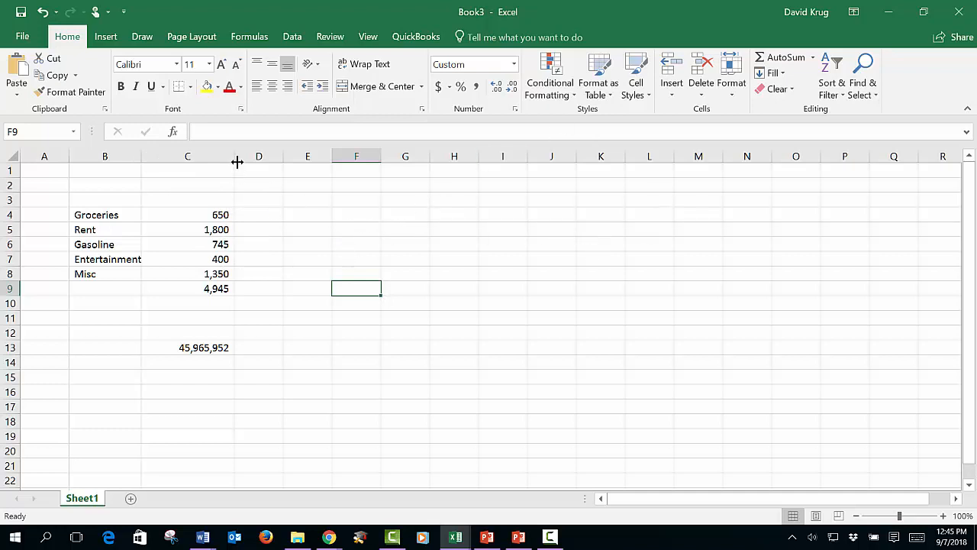
Step: Narrow column C to a width of 6.64, and try AutoFit on it, undoing the AutoFit
{"action": "left_click_drag", "start_coordinate": [232, 157], "coordinate": [184, 160]}
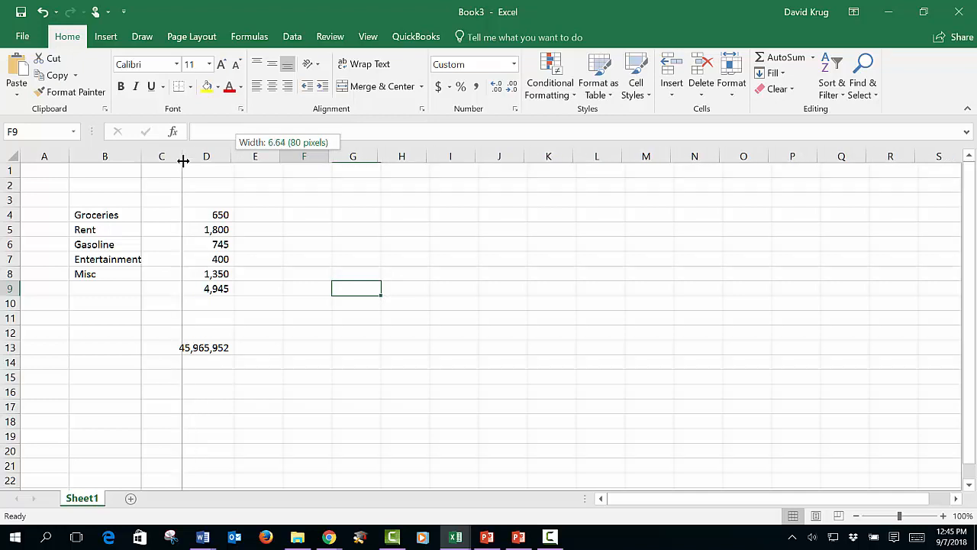
{"action": "left_click_drag", "start_coordinate": [184, 160], "coordinate": [183, 161]}
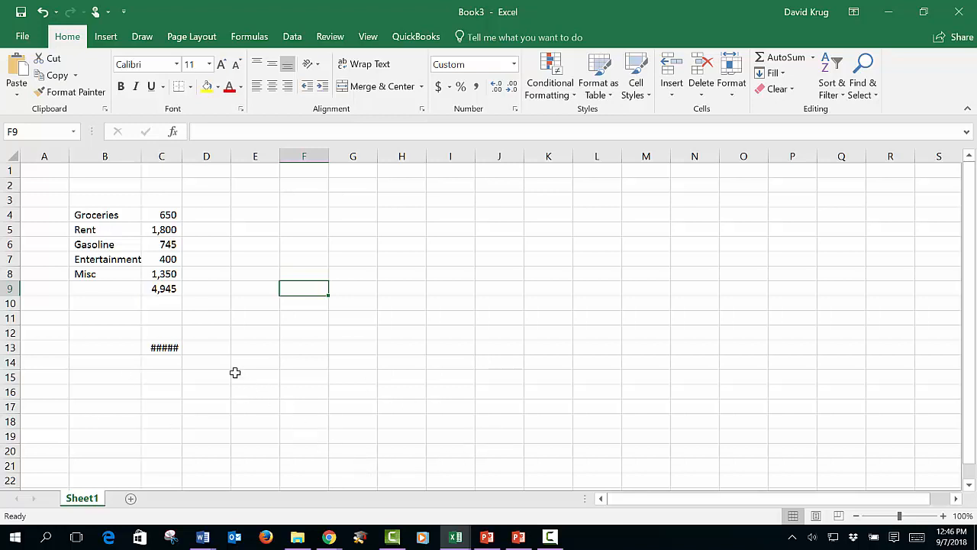
{"action": "left_click", "coordinate": [170, 350]}
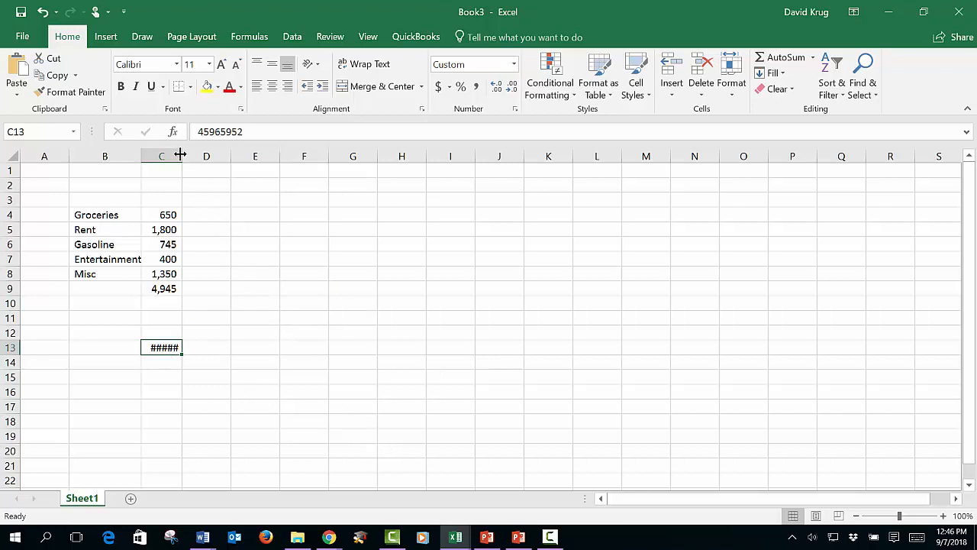
{"action": "double_click", "coordinate": [181, 154]}
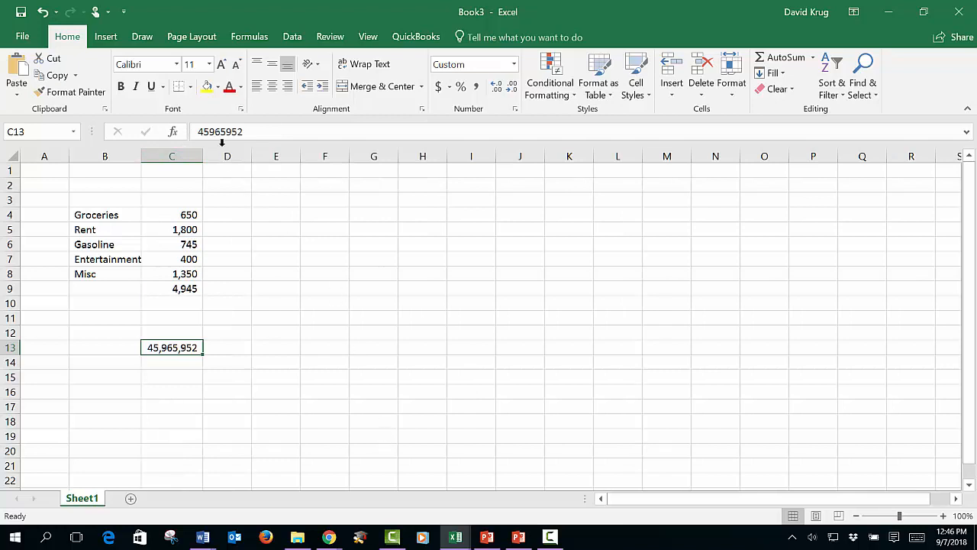
{"action": "left_click", "coordinate": [42, 11]}
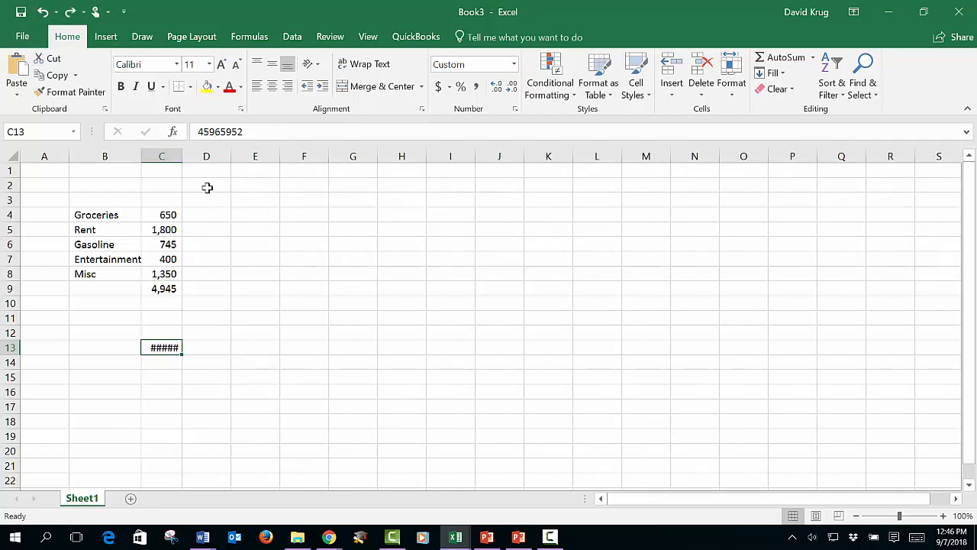
Step: Widen column C manually enough for the large number in C13, and clear that cell
{"action": "left_click_drag", "start_coordinate": [182, 156], "coordinate": [213, 158]}
{"action": "left_click_drag", "start_coordinate": [343, 259], "coordinate": [336, 269]}
{"action": "left_click", "coordinate": [182, 348]}
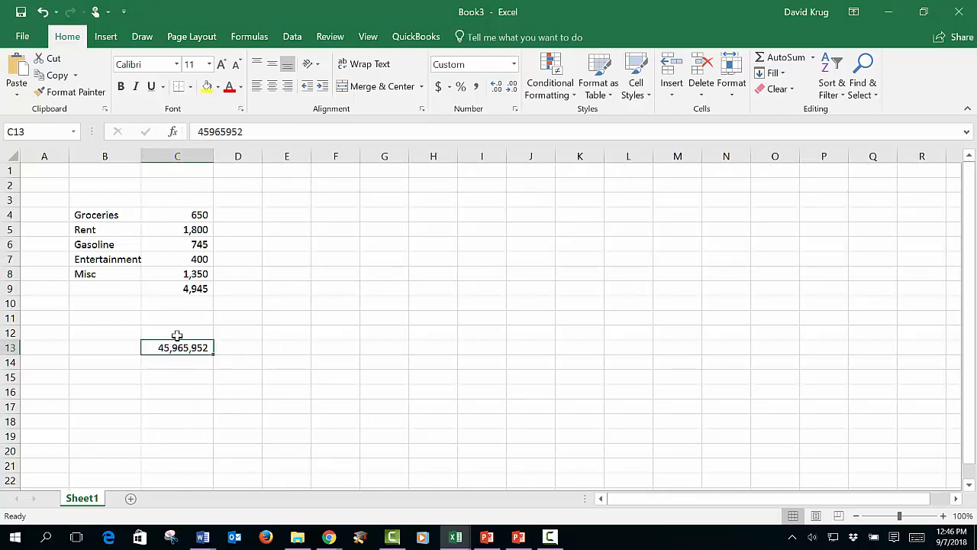
{"action": "key", "text": "Delete"}
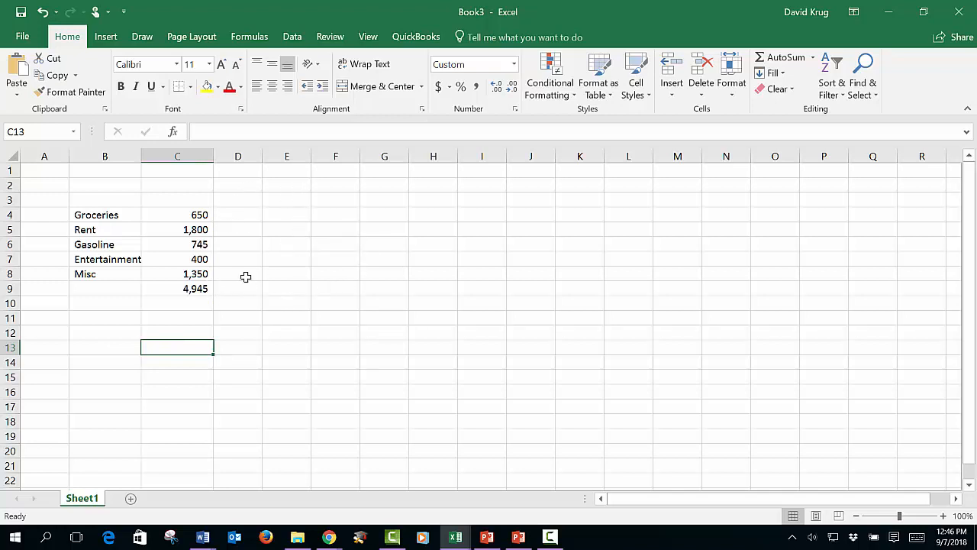
Step: Underline the Misc amount in C8 directly above the total
{"action": "left_click", "coordinate": [200, 275]}
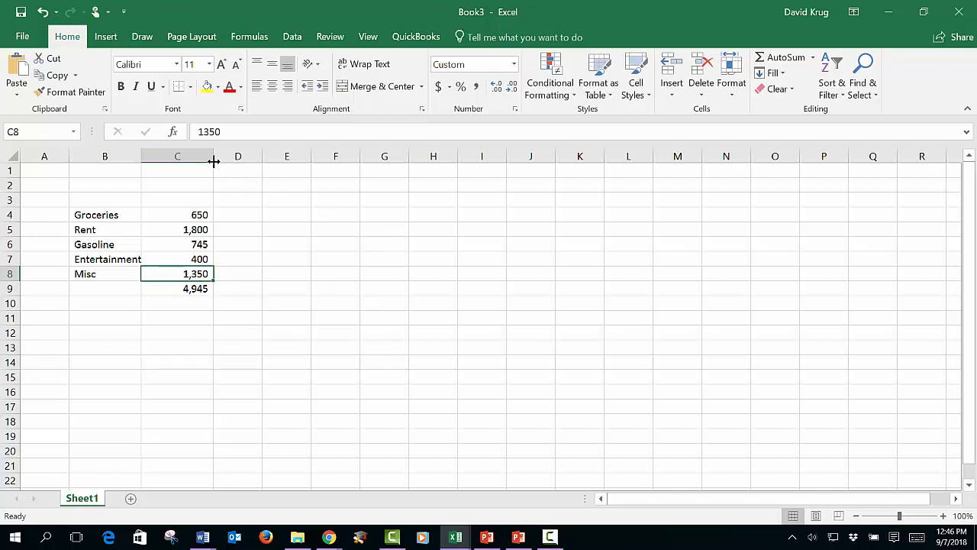
{"action": "left_click", "coordinate": [152, 91]}
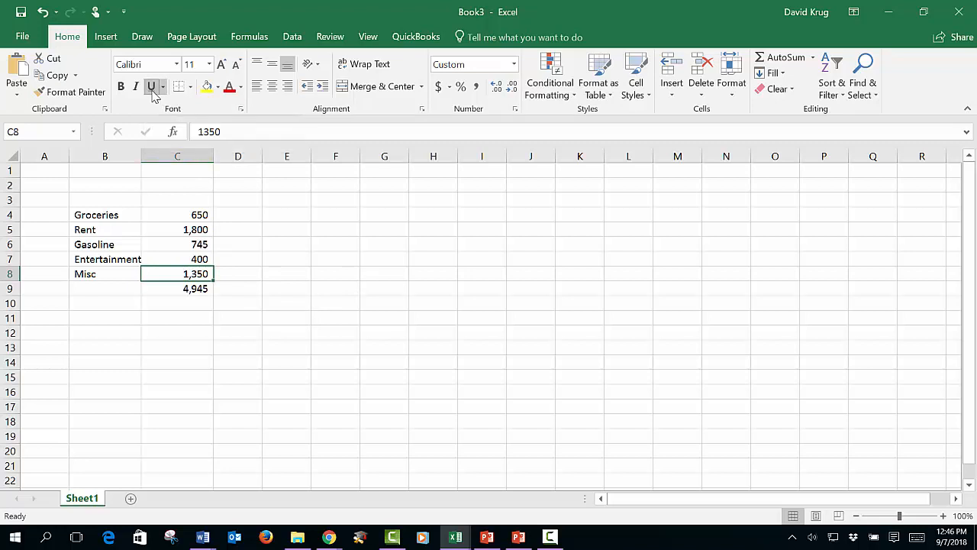
{"action": "left_click", "coordinate": [406, 243]}
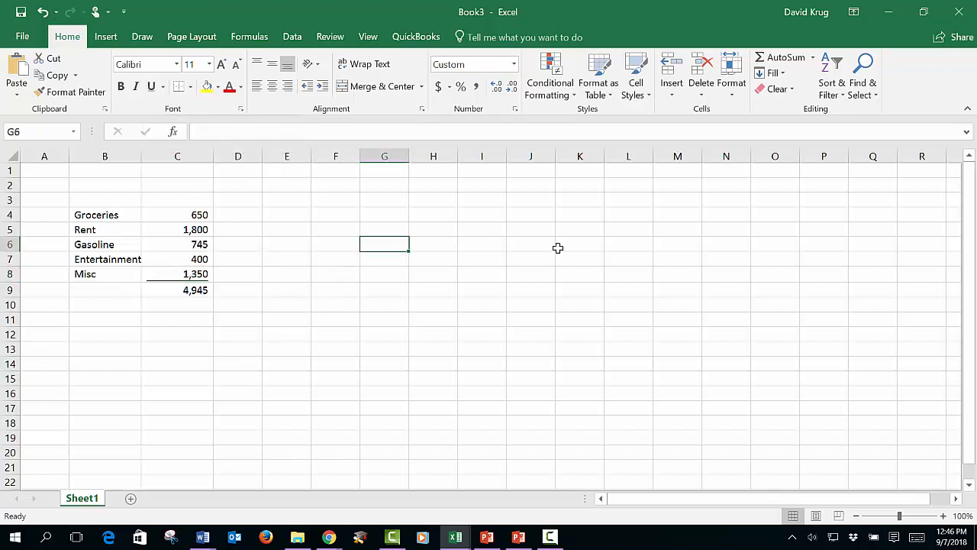